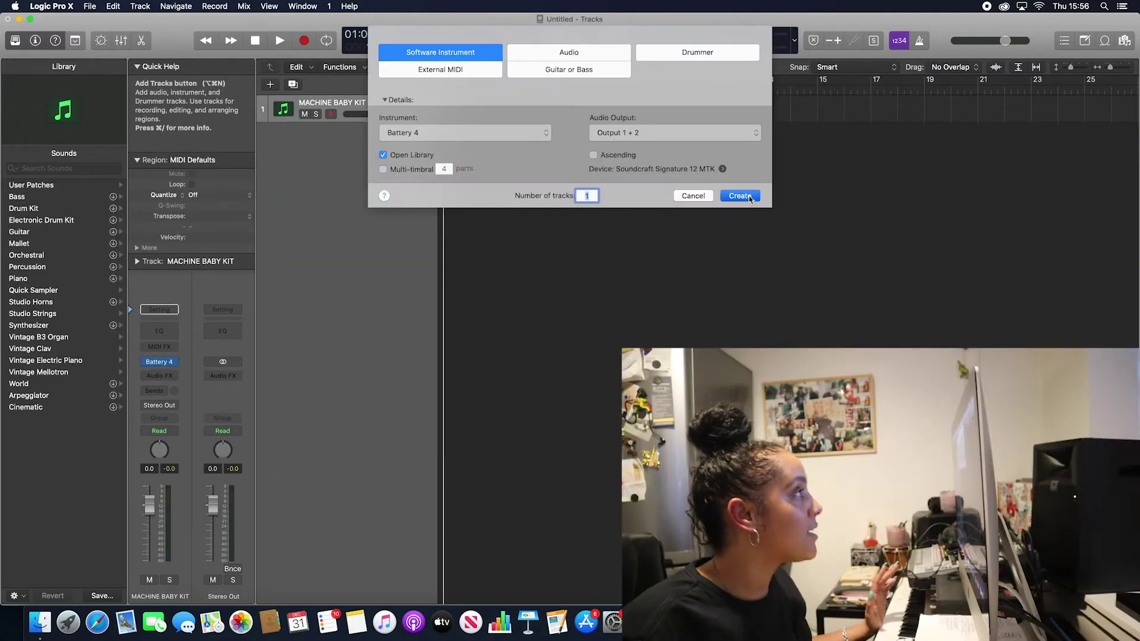
- Load Drum Machine Designer on track 2 to get an Empty Kit pad grid
key("Return")
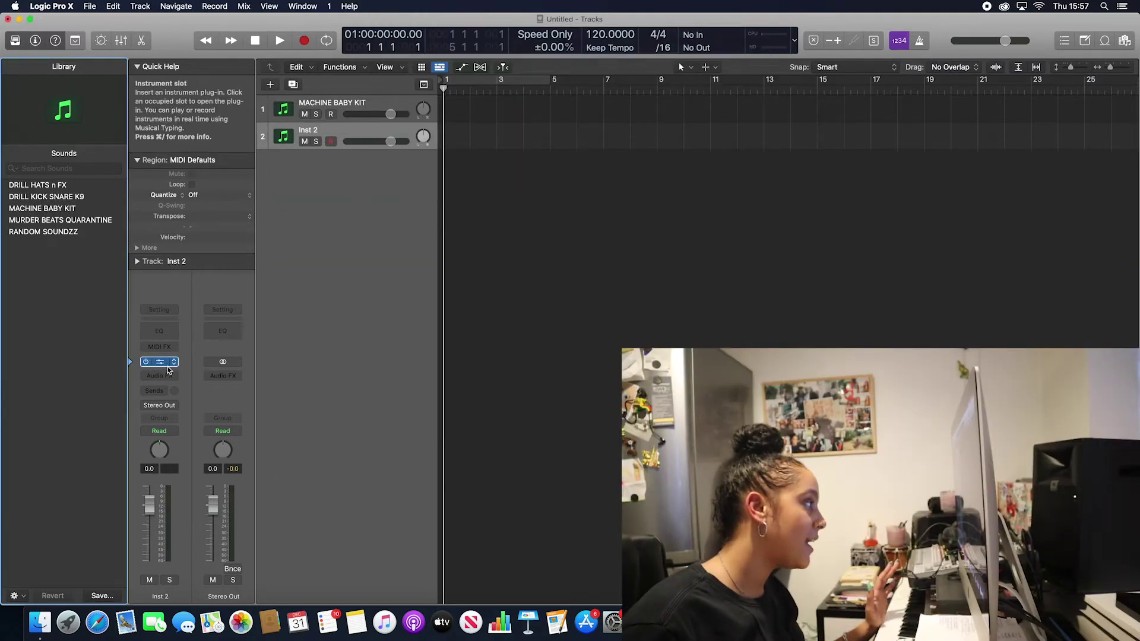
left_click(167, 366)
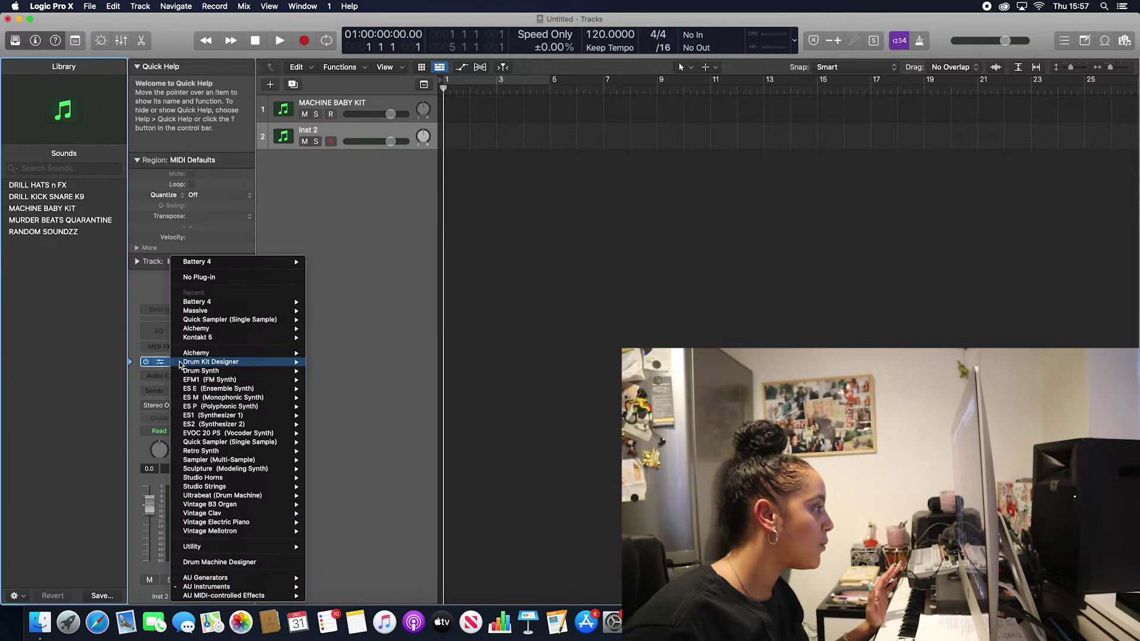
left_click(231, 564)
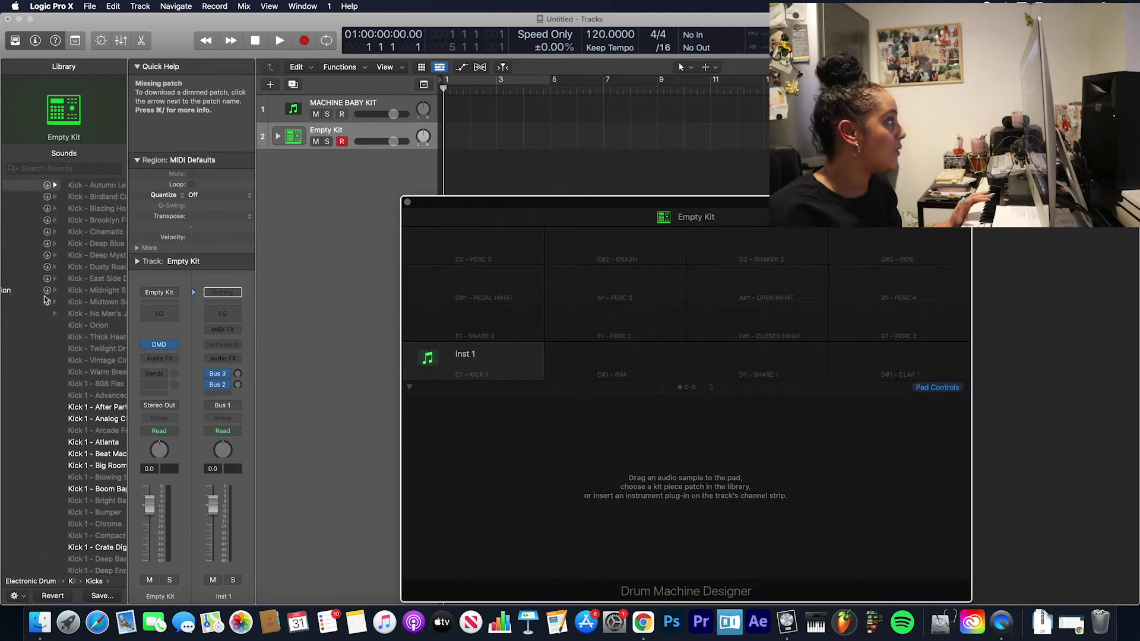
scroll(44, 296, "left", 2)
scroll(110, 295, "left", 4)
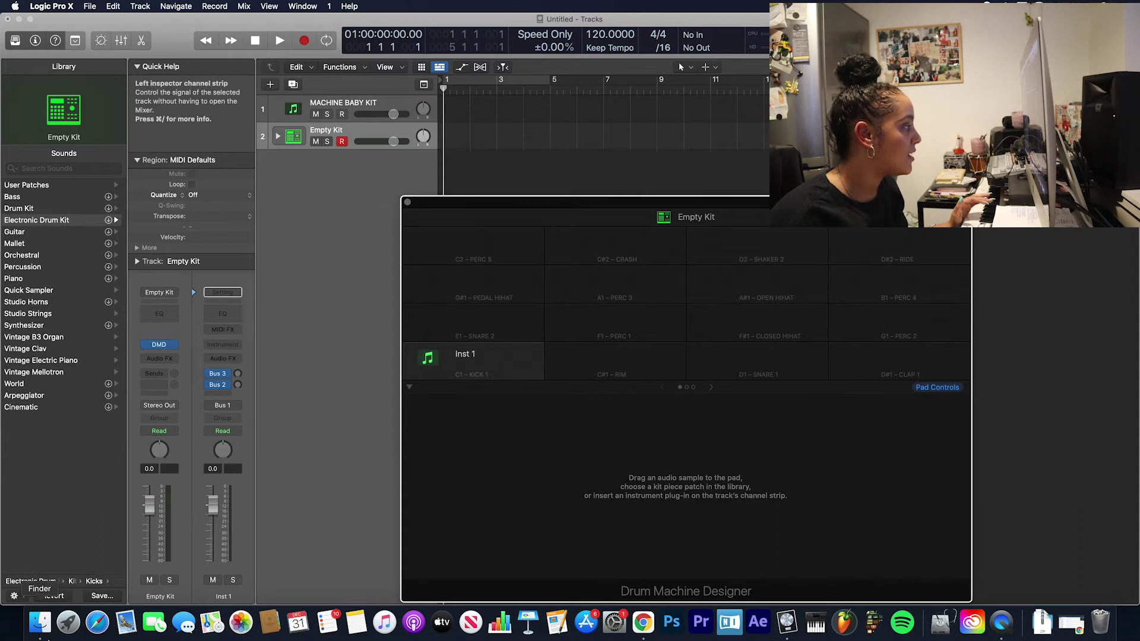
- Drag the six Machine Baby kick WAVs from Finder's Kicks folder onto the kit pads
left_click(33, 629)
scroll(627, 87, "down", 1)
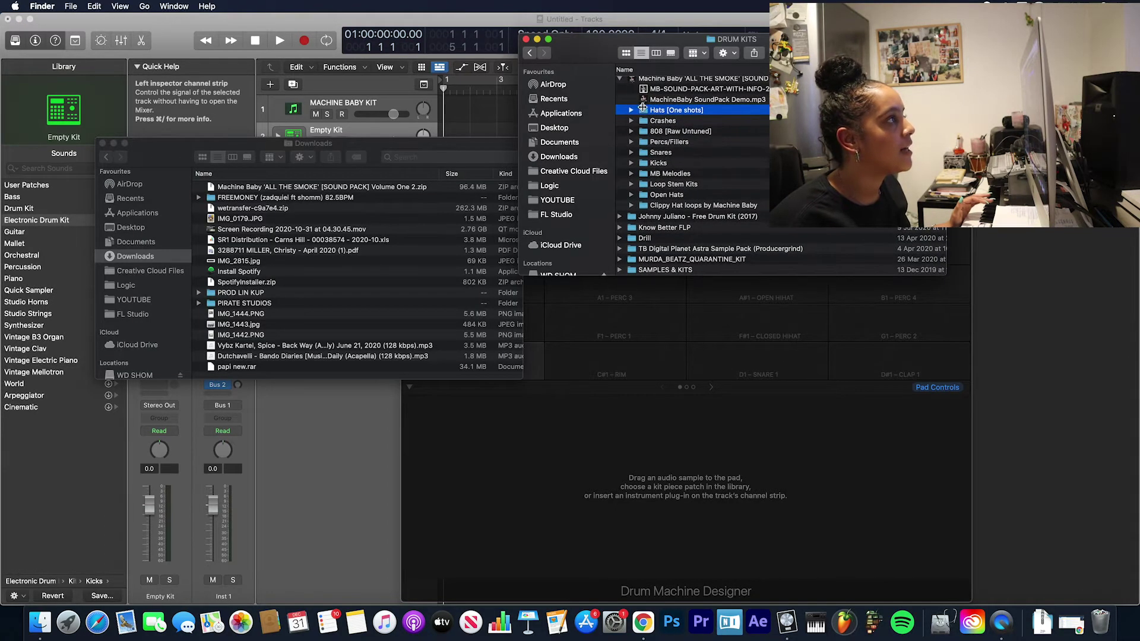
scroll(627, 87, "down", 3)
scroll(627, 87, "up", 4)
left_click(102, 143)
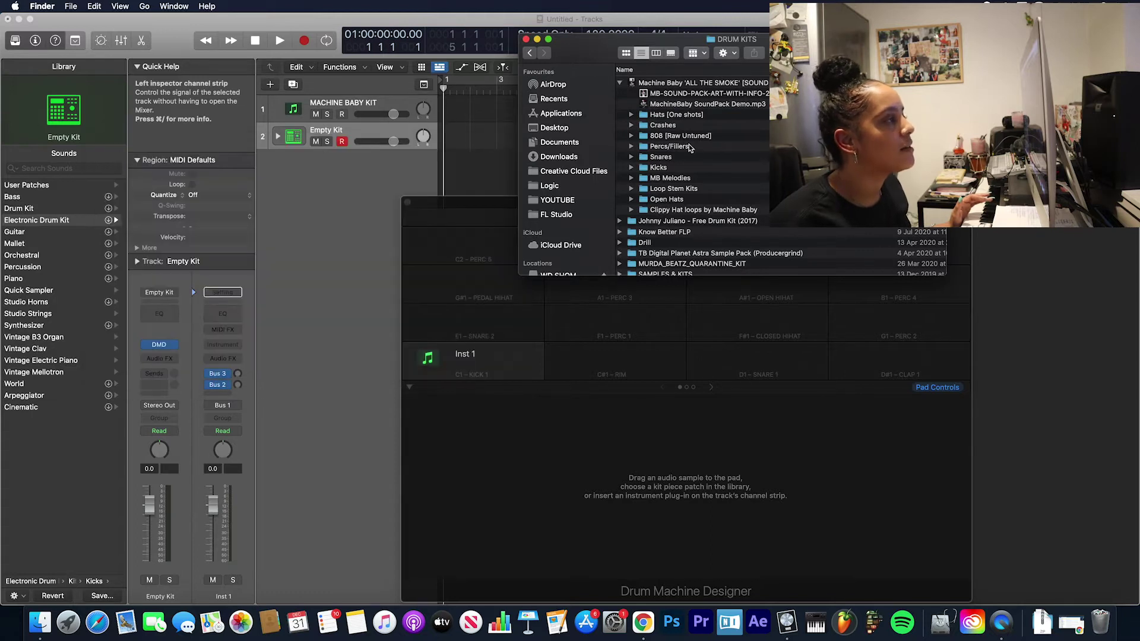
left_click(630, 169)
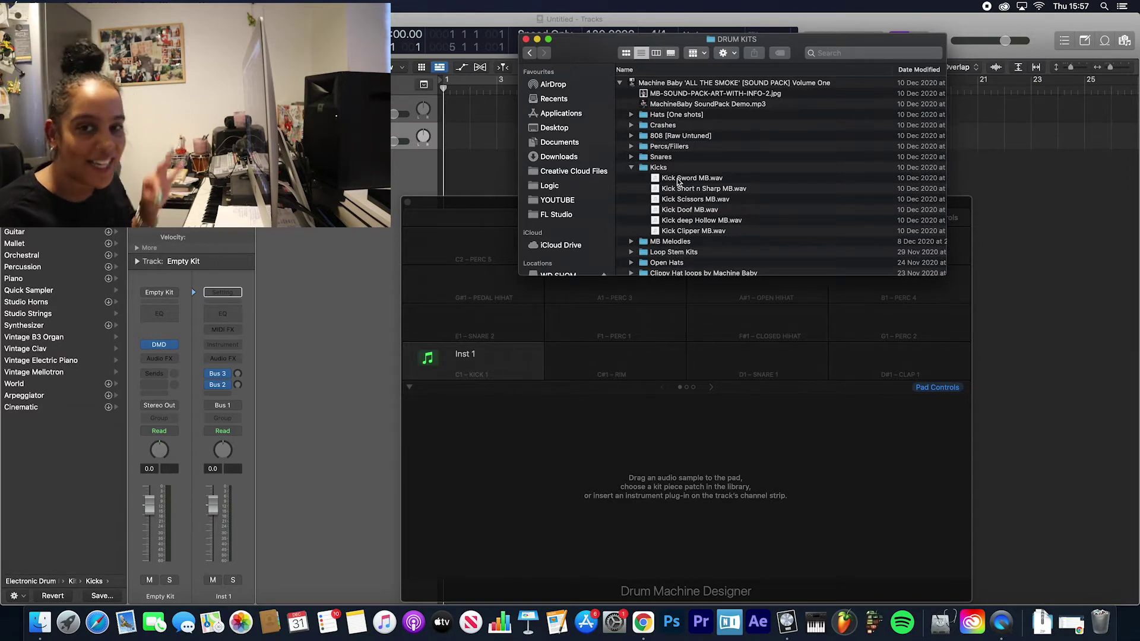
left_click(679, 179)
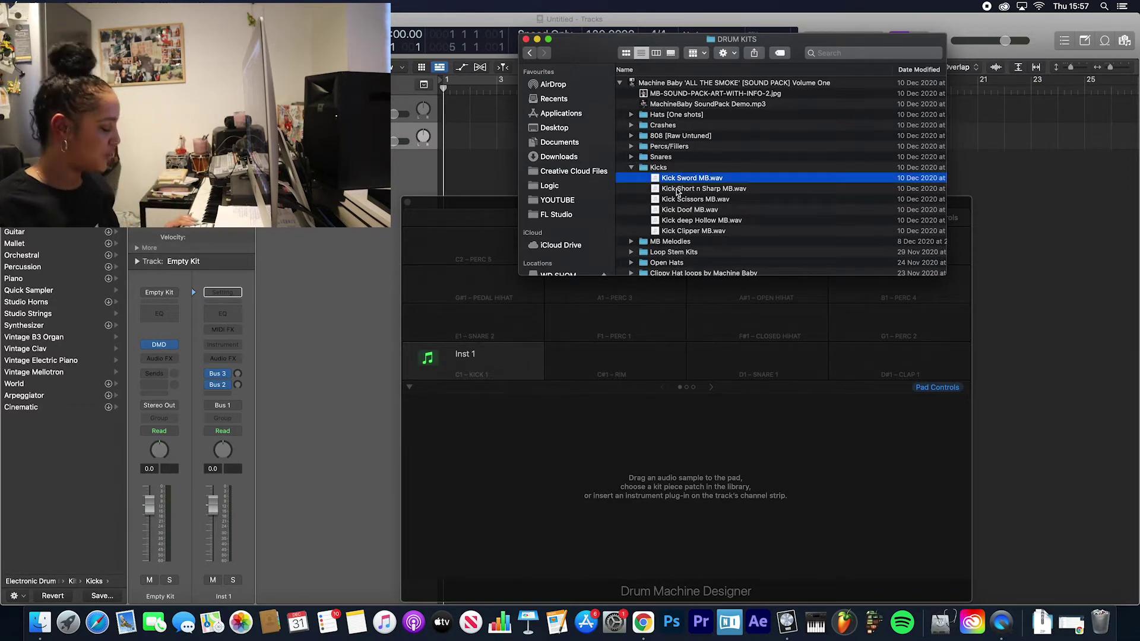
left_click(678, 231, "shift")
left_click_drag(680, 193, 478, 292)
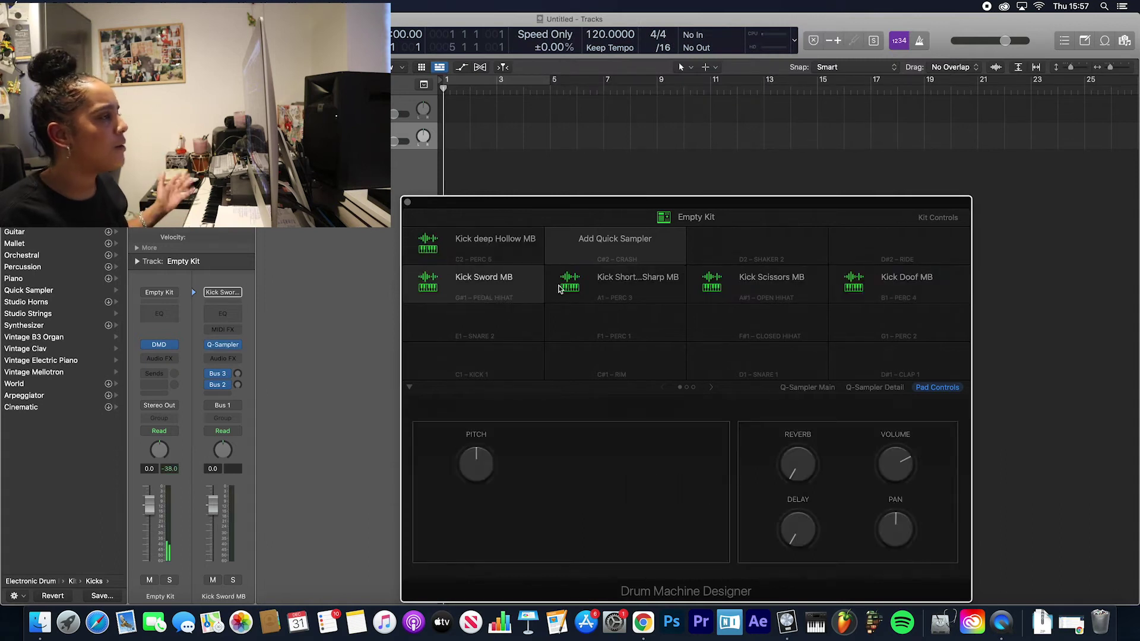
- Drag all 14 snare WAVs, Mono Snare 1 MB through Clash Snare MB, onto the kit pads
left_click(511, 279)
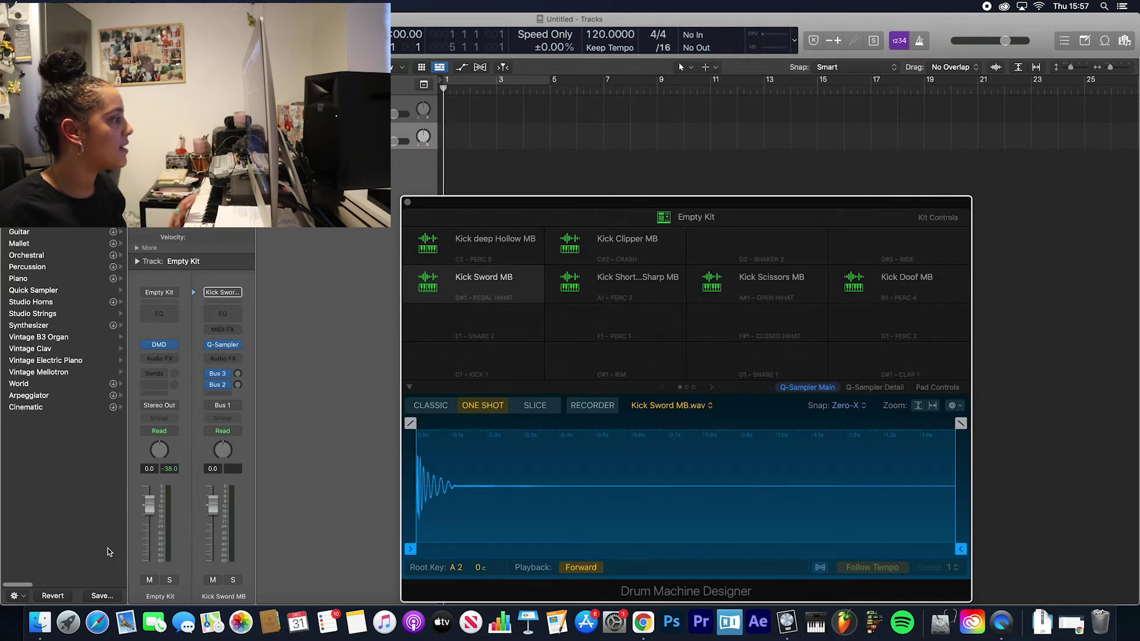
left_click(38, 633)
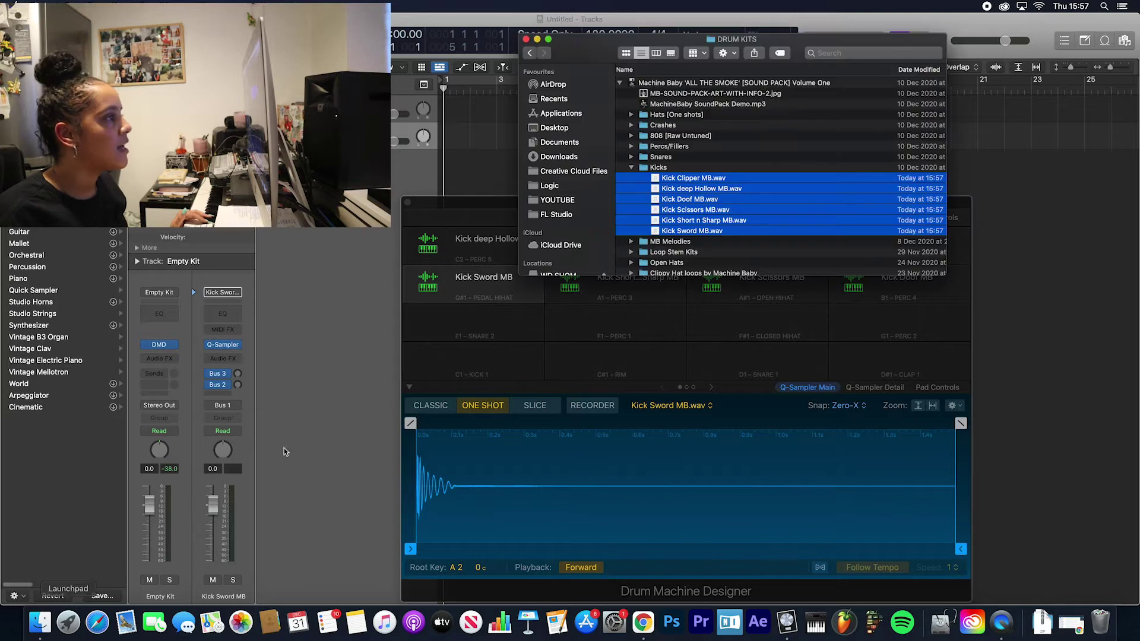
left_click(633, 168)
left_click(631, 168)
left_click(631, 156)
left_click(695, 169)
left_click(694, 272, "shift")
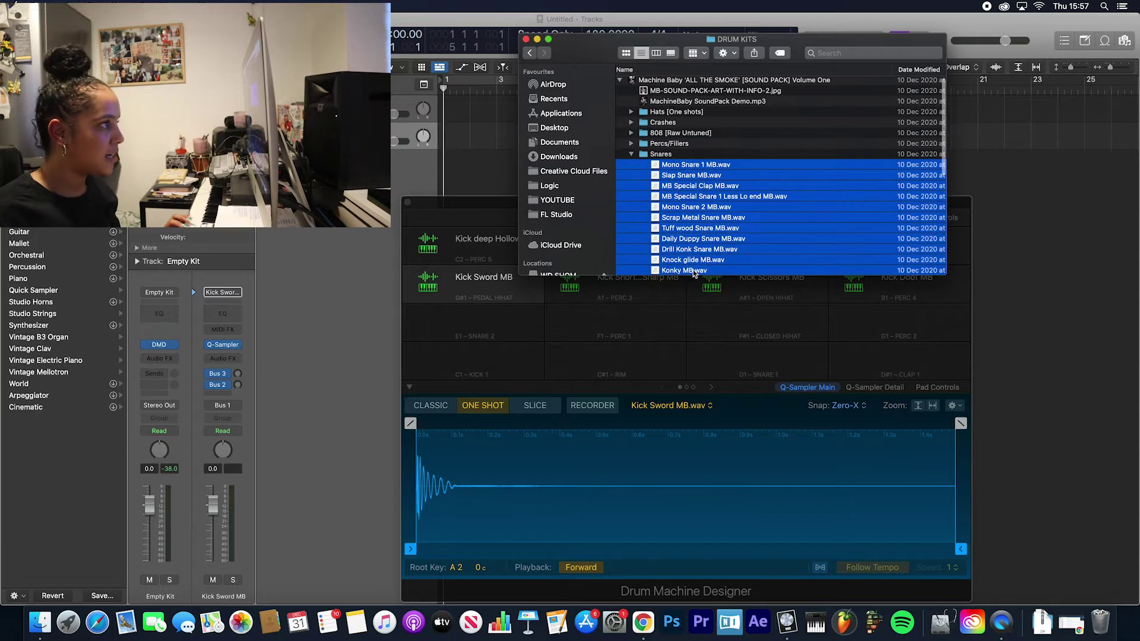
scroll(698, 204, "down", 3)
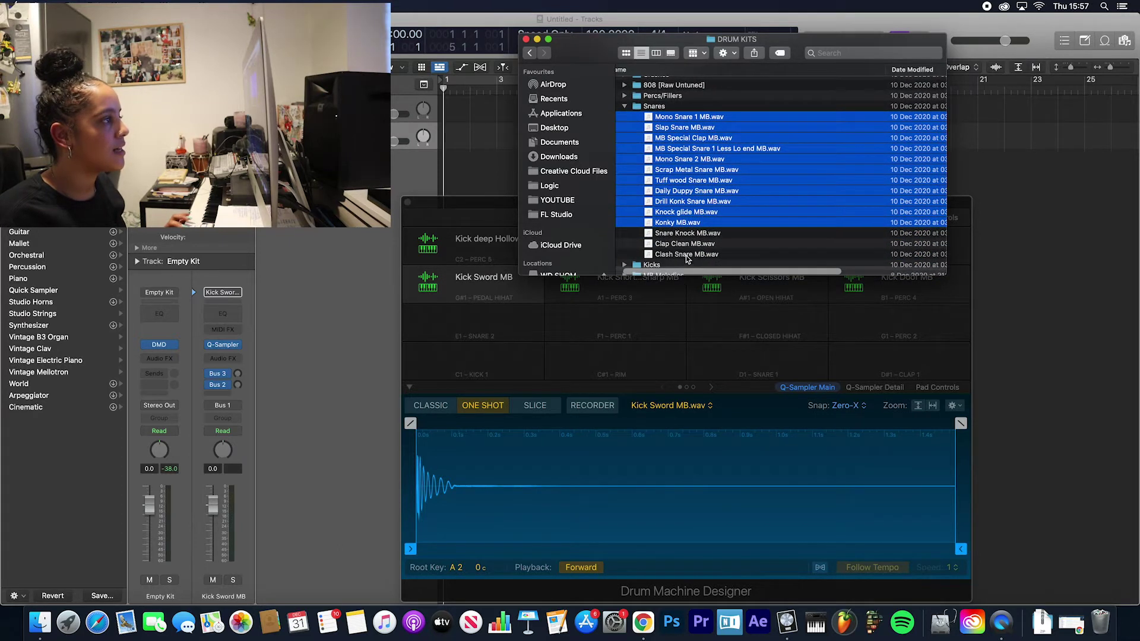
left_click(686, 255, "shift")
left_click_drag(681, 205, 509, 370)
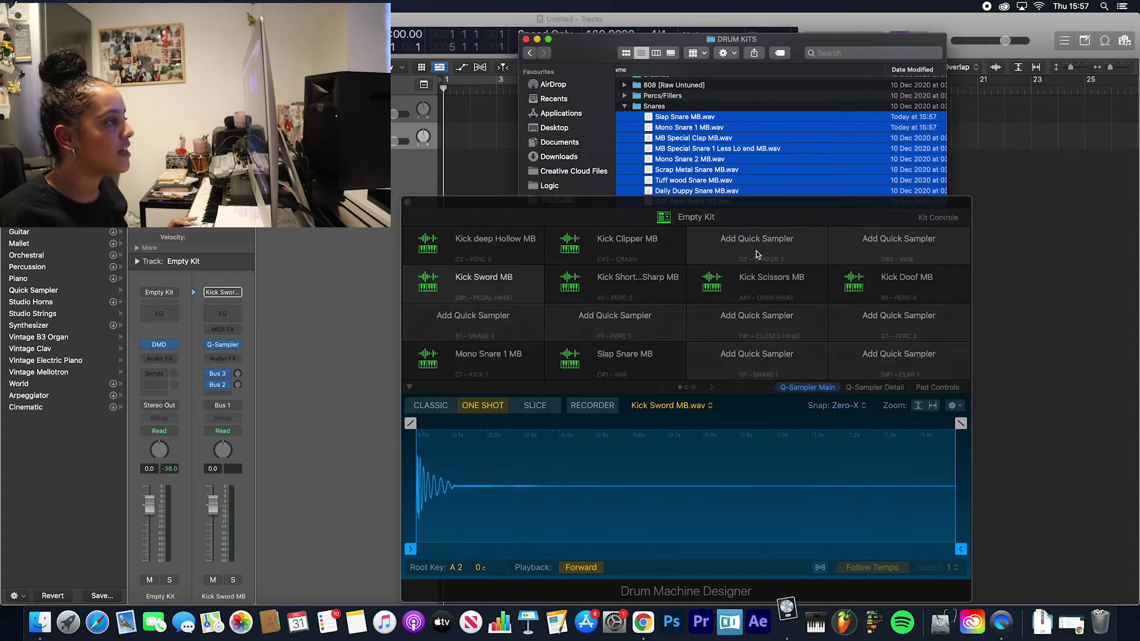
- Check the D2 pad and page to the second pad bank
left_click(776, 252)
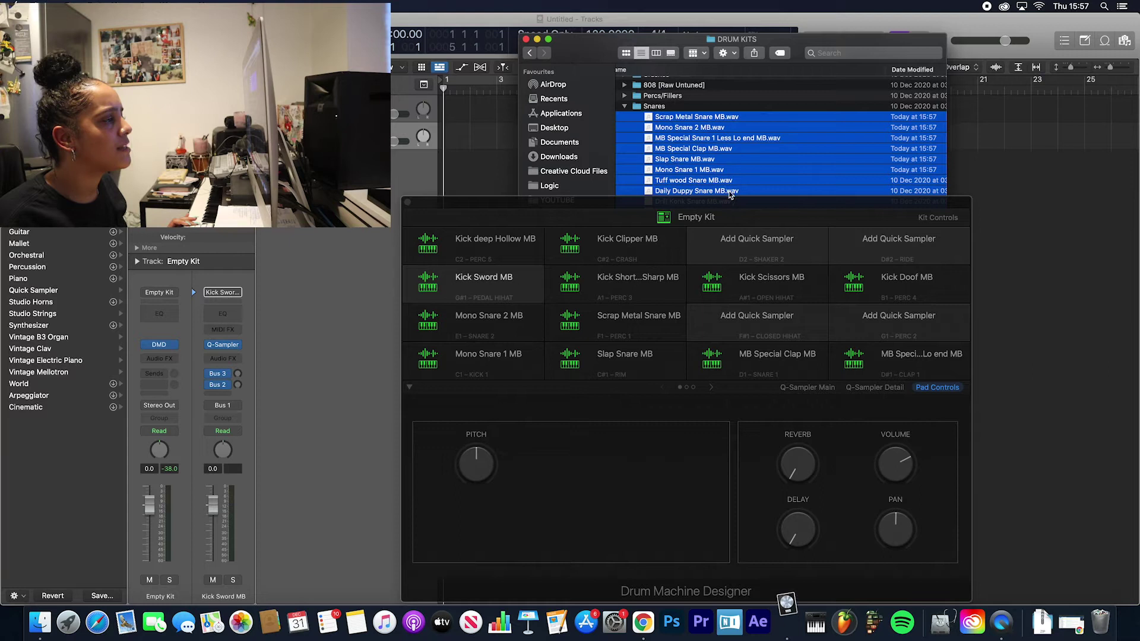
left_click(711, 389)
left_click(715, 392)
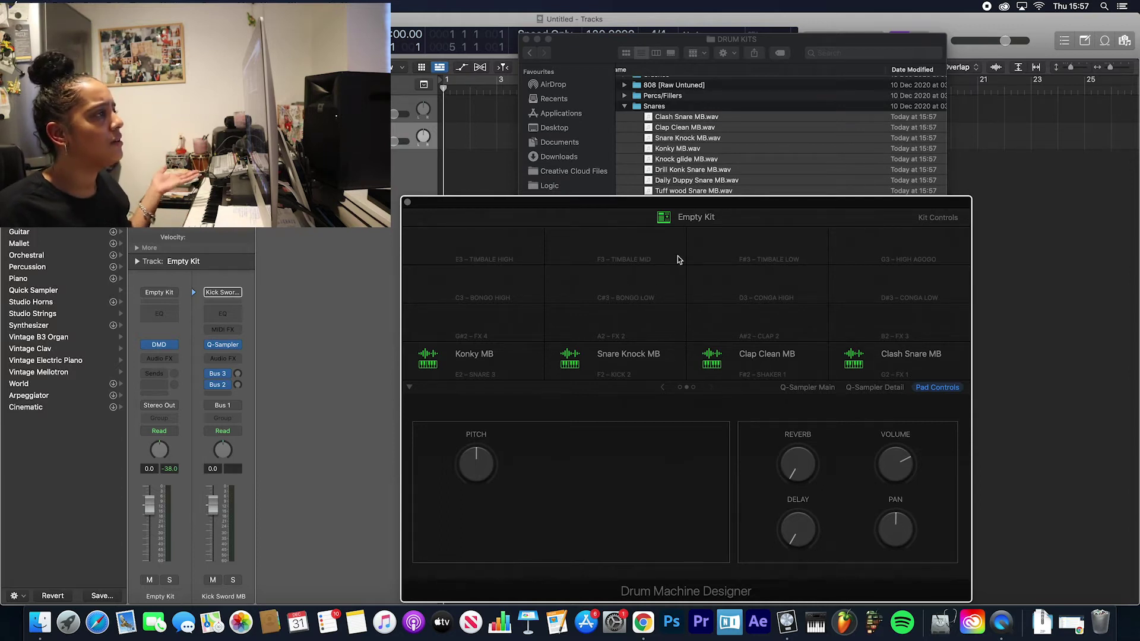
- Drag the Closed Hat WAVs from Hats [One shots] onto the kit pads, then page to bank 3
left_click(624, 106)
left_click(626, 106)
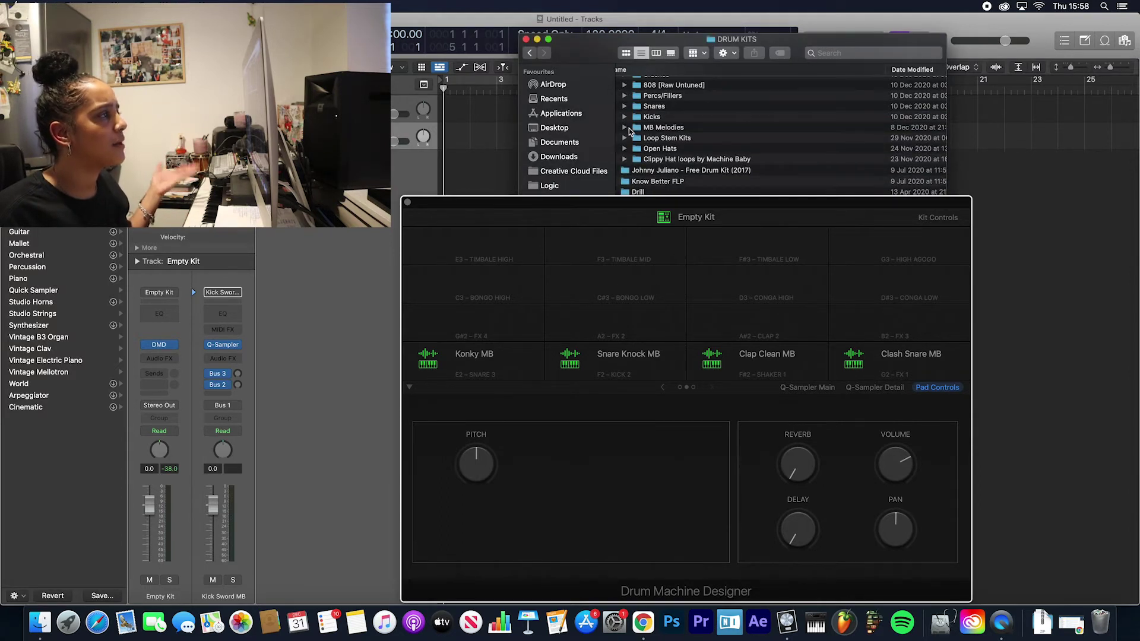
scroll(651, 118, "up", 3)
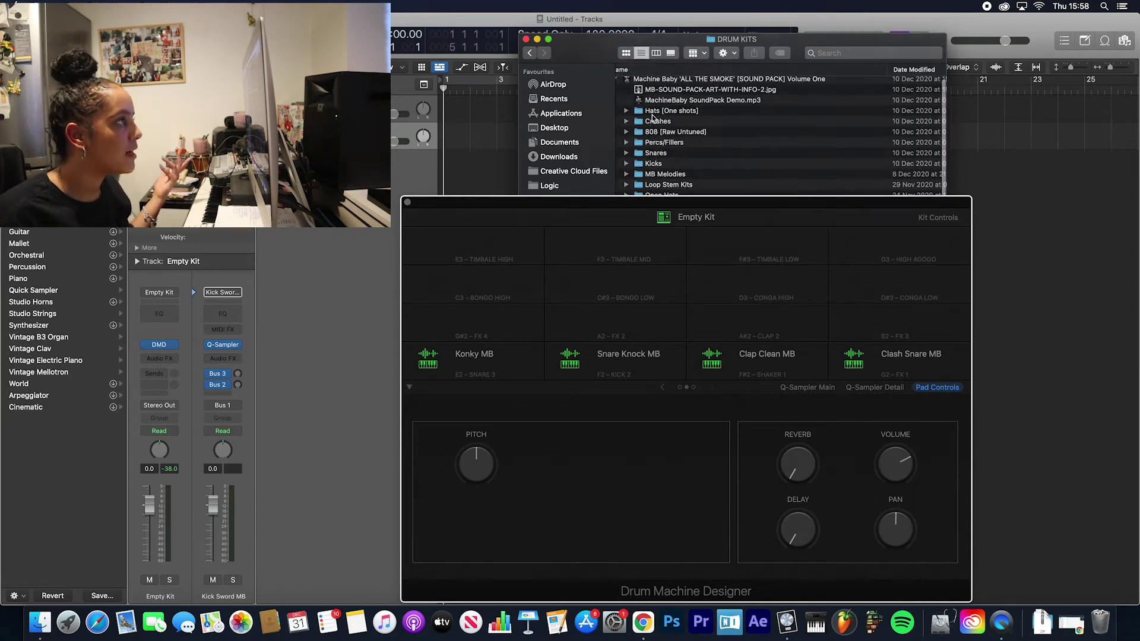
left_click(626, 111)
left_click(668, 122)
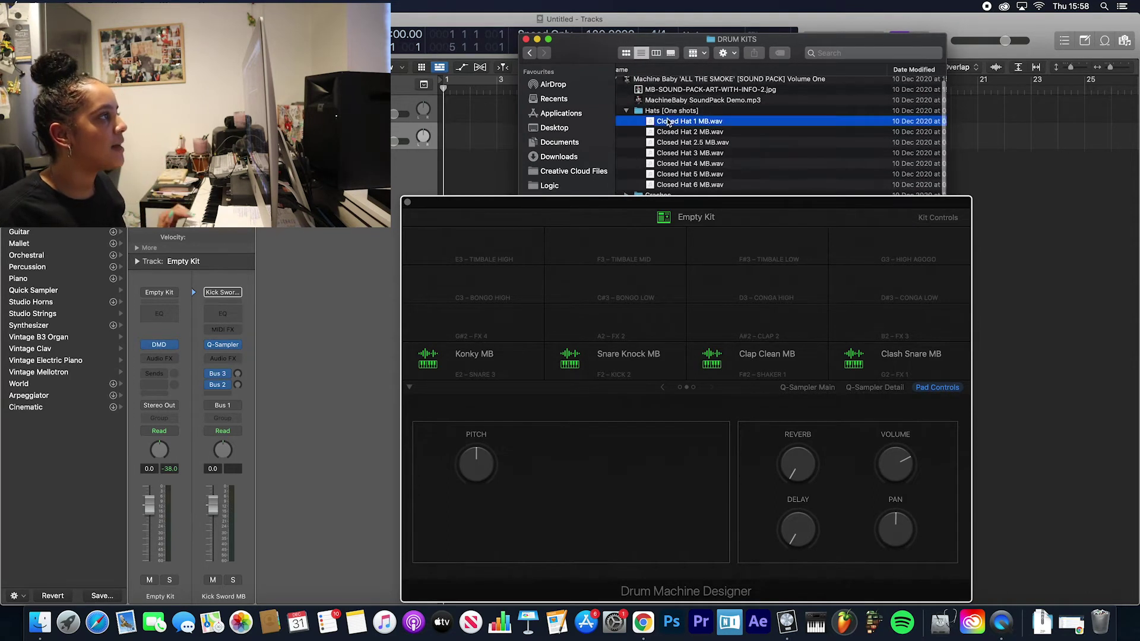
left_click(683, 186, "shift")
left_click_drag(646, 213, 639, 298)
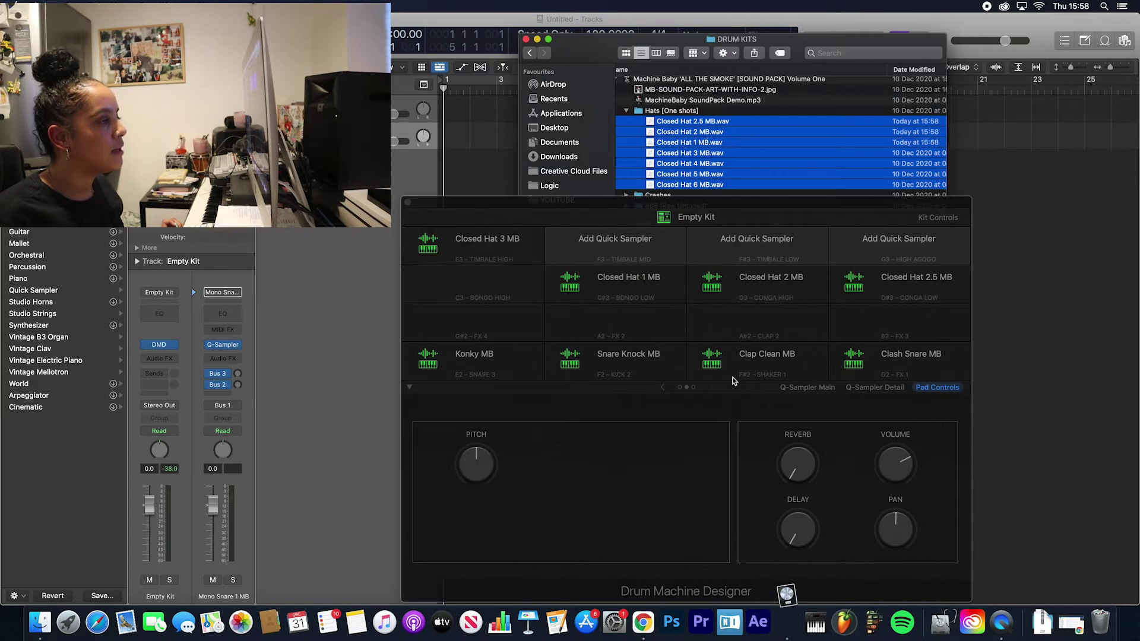
left_click(713, 389)
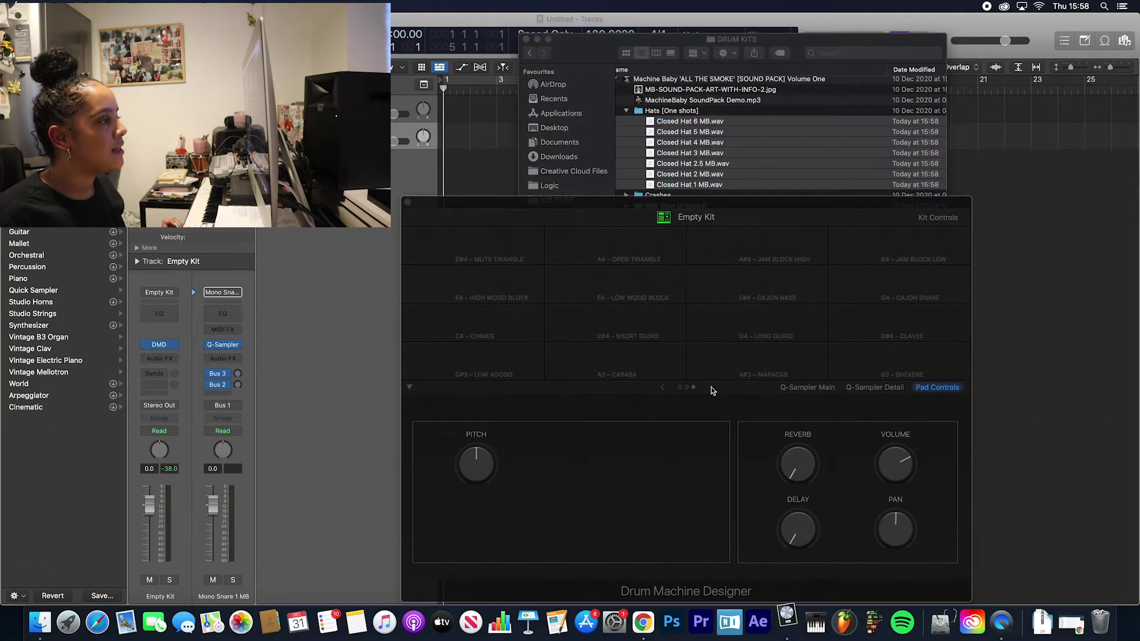
- Drag the Percs/Fillers samples, Pots n Pans 2 MB through Stutter Uhh 3 fx MB, onto the pads
left_click(626, 112)
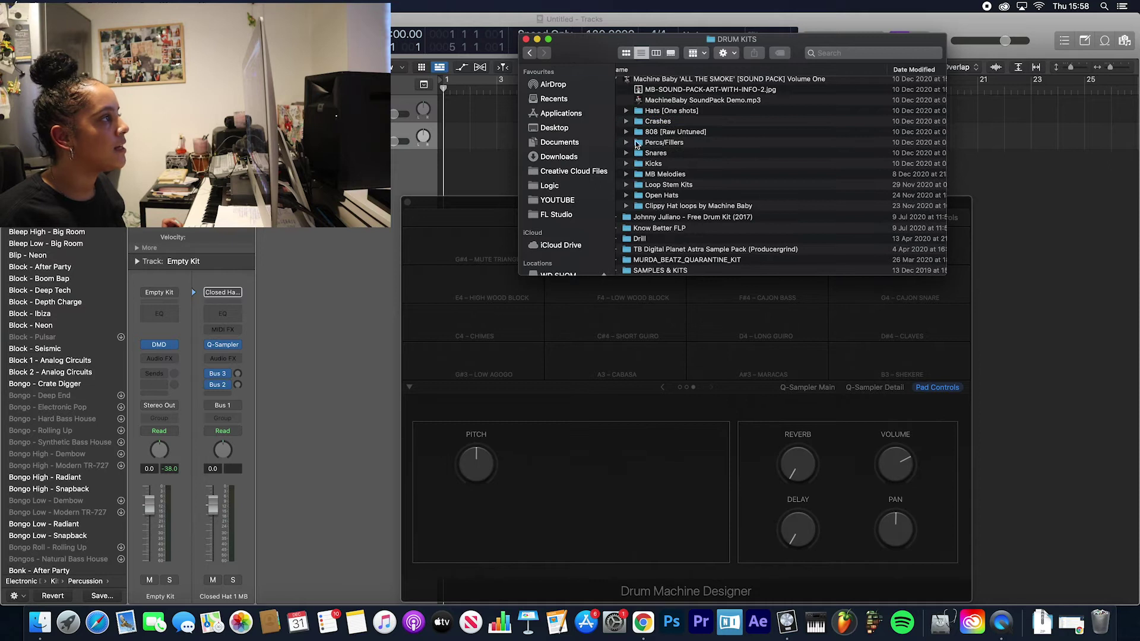
left_click(534, 336)
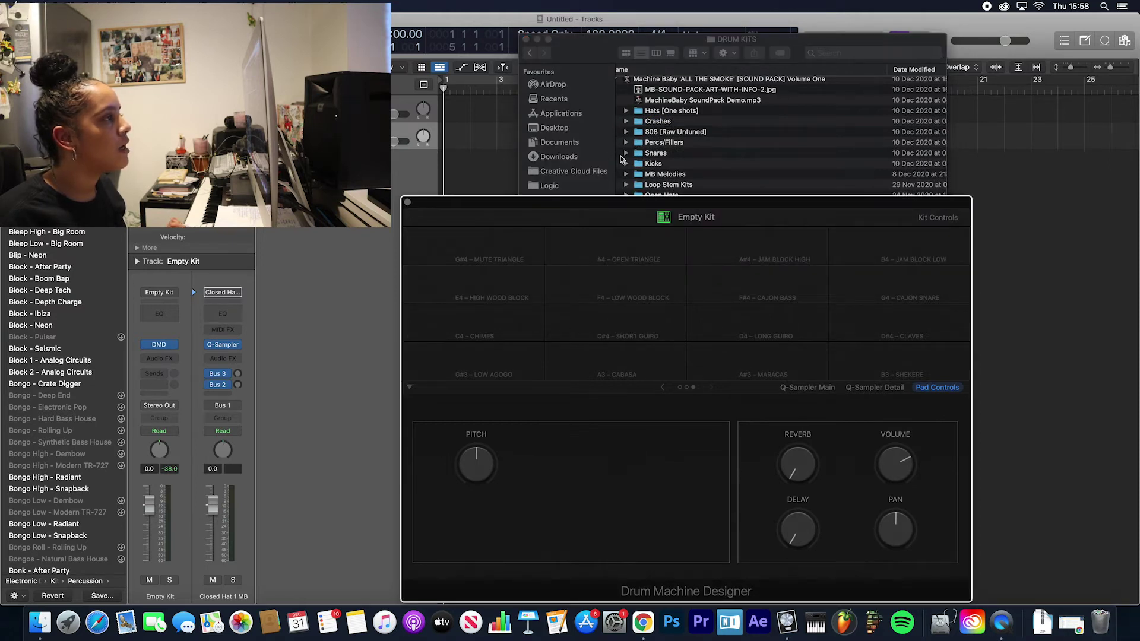
left_click(621, 159)
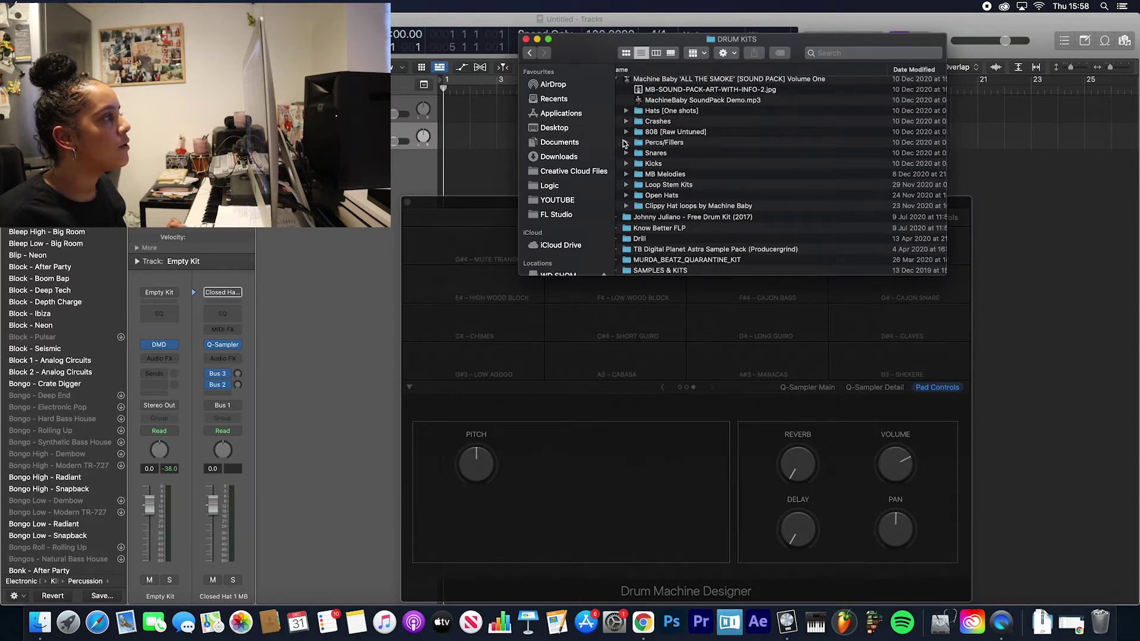
left_click(626, 142)
left_click(667, 155)
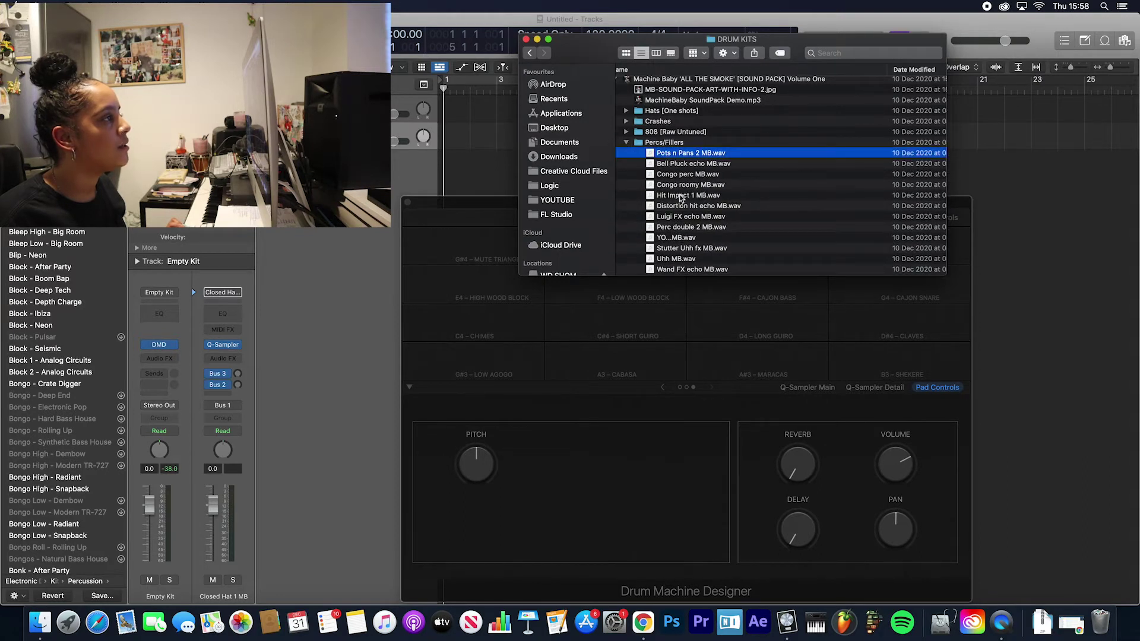
scroll(683, 202, "down", 3)
left_click(689, 238, "shift")
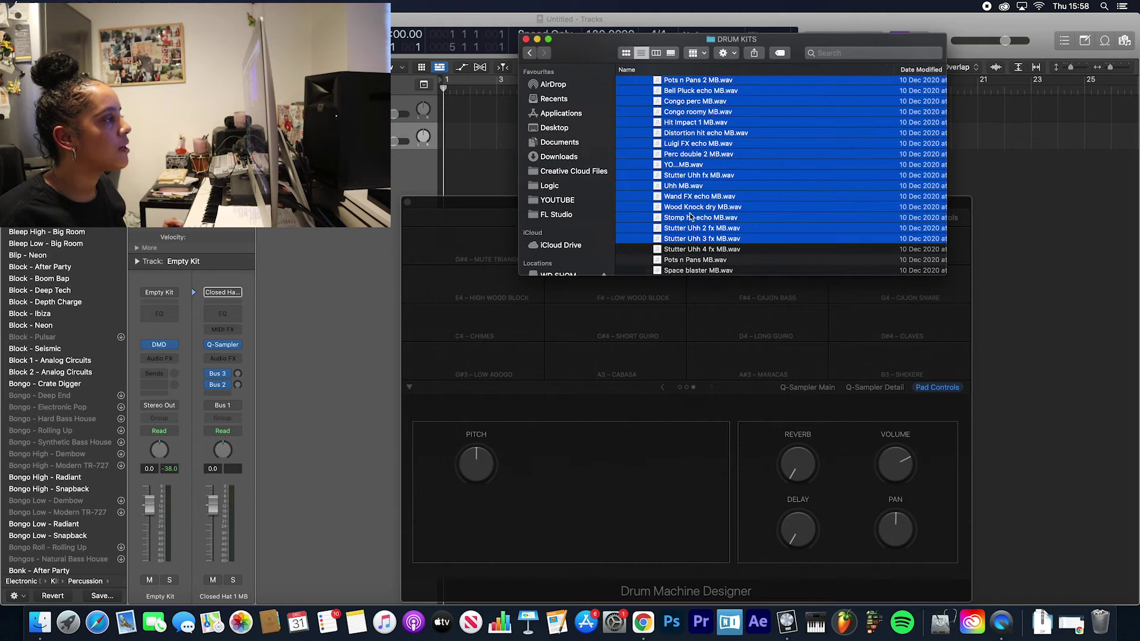
left_click_drag(691, 217, 713, 352)
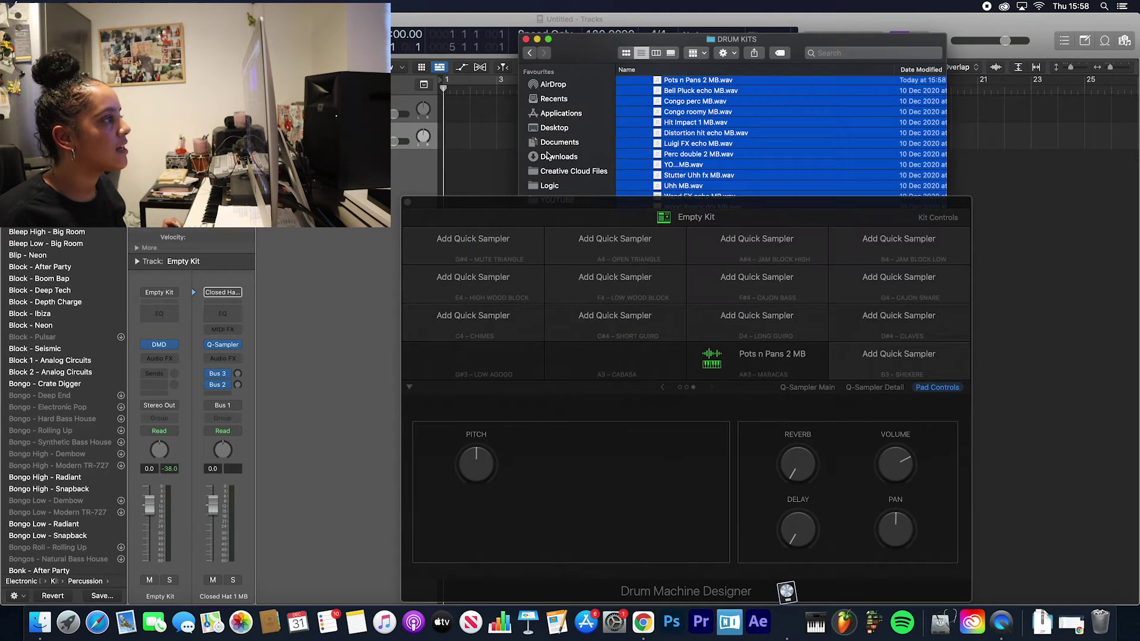
- Sort the samples by name, collapse Percs/Fillers and dismiss the unassigned-samples alert
left_click(652, 71)
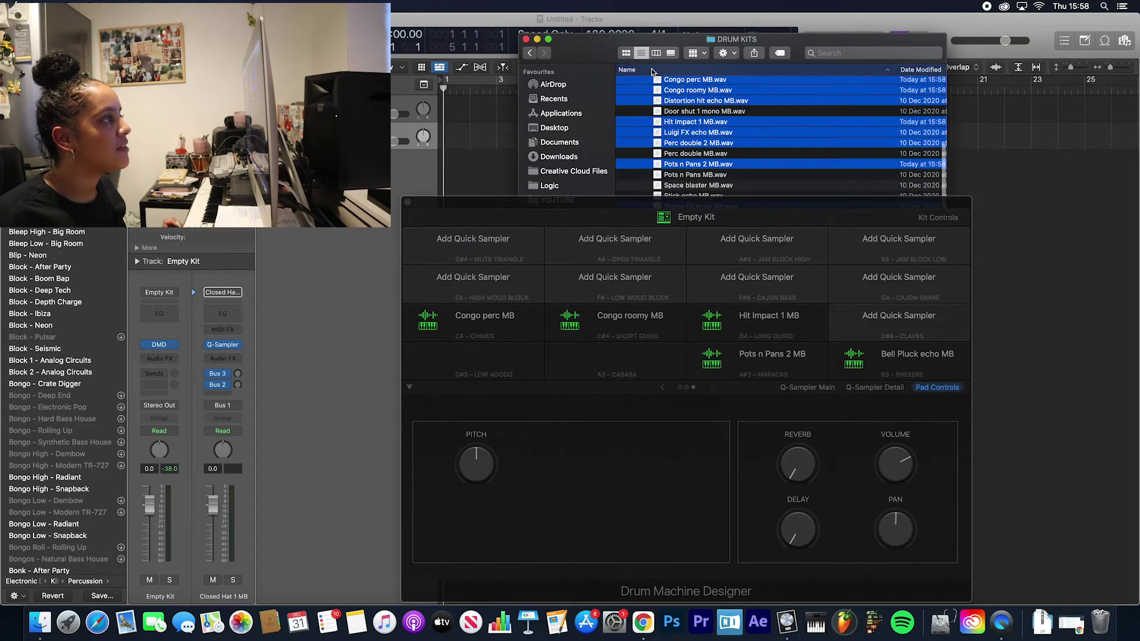
left_click(696, 145)
scroll(665, 154, "up", 2)
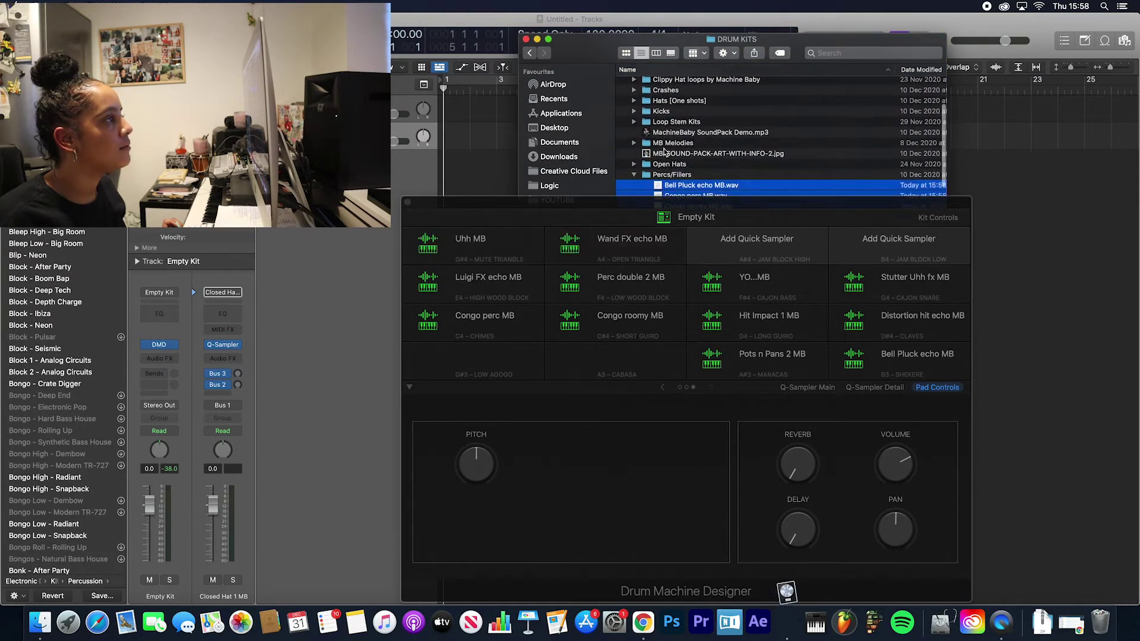
left_click(634, 174)
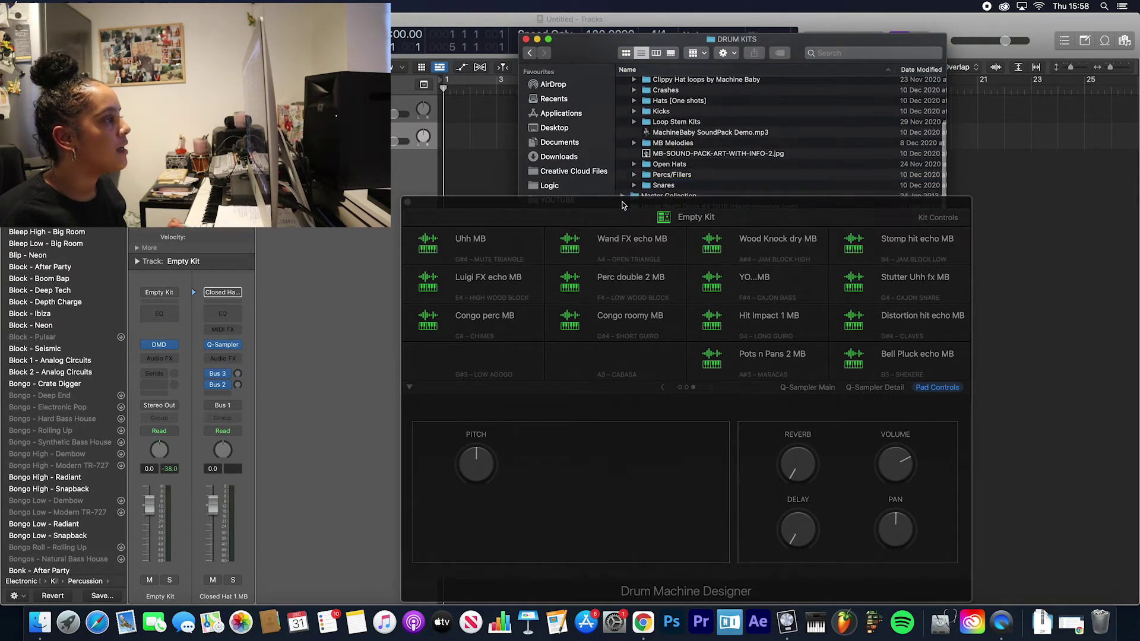
left_click(659, 391)
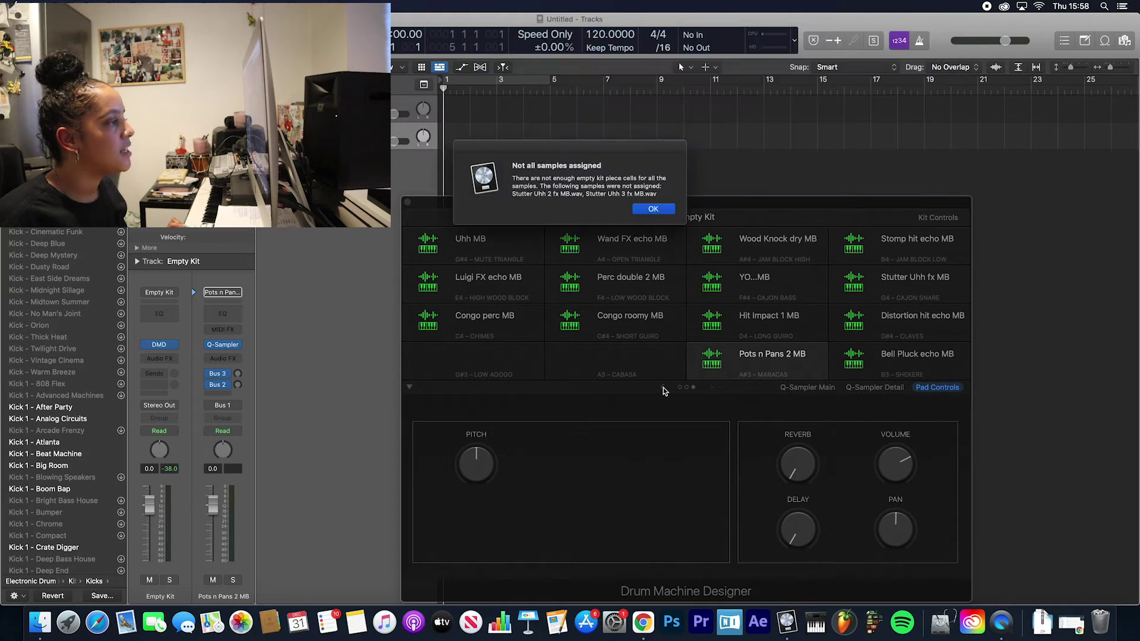
left_click(653, 210)
- Drag the four Open Hat samples from the Open Hats folder onto the empty pads
left_click(664, 388)
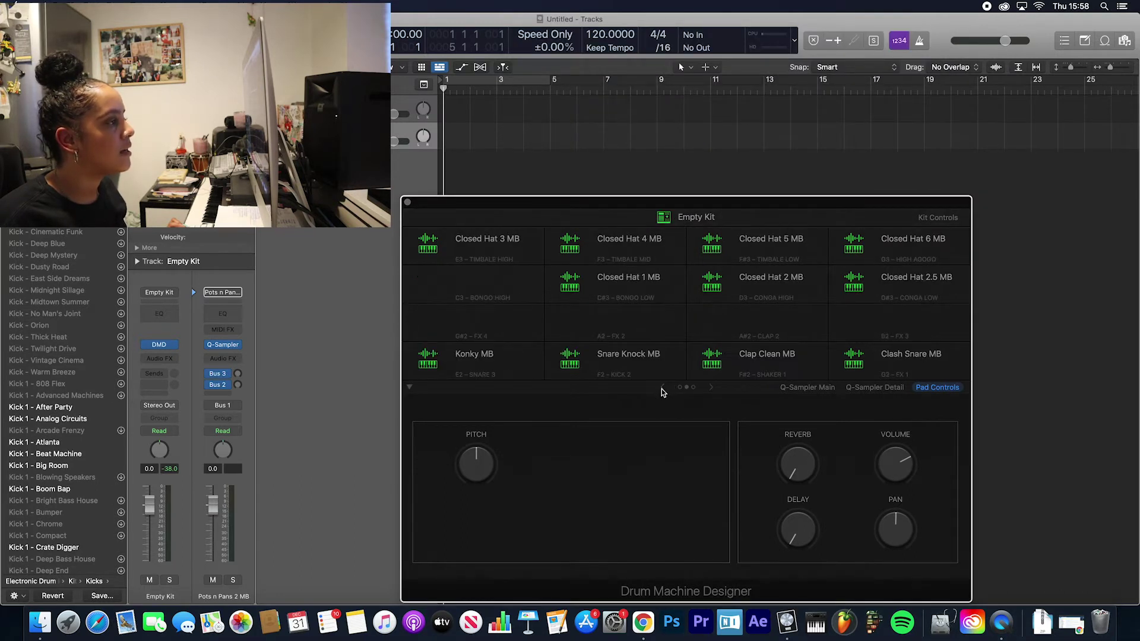
left_click(39, 624)
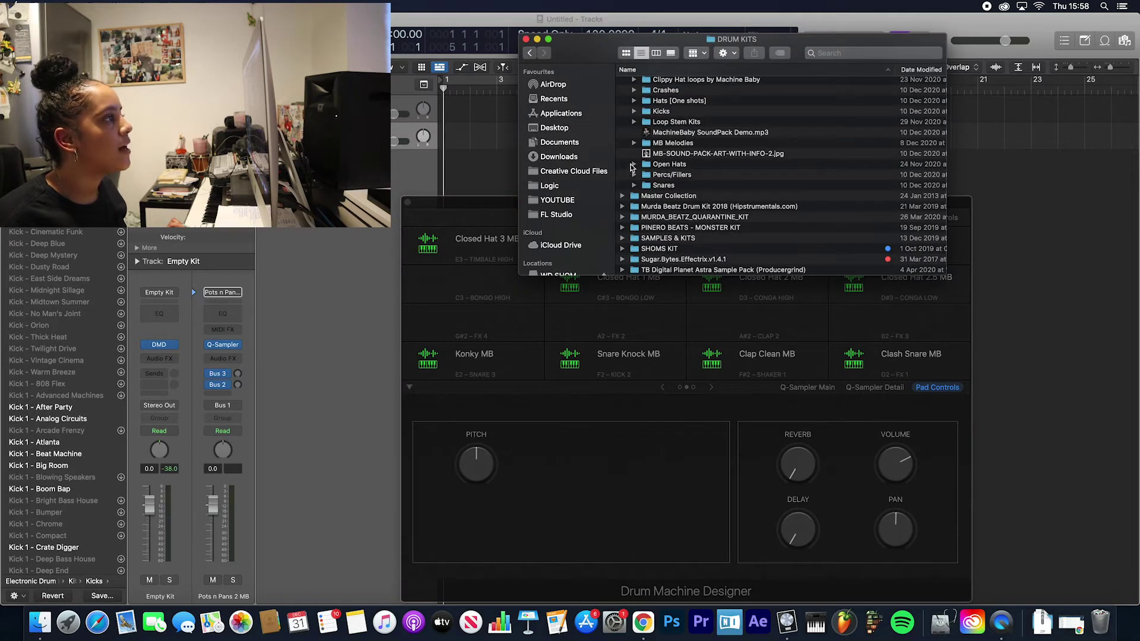
left_click(632, 165)
left_click(635, 165)
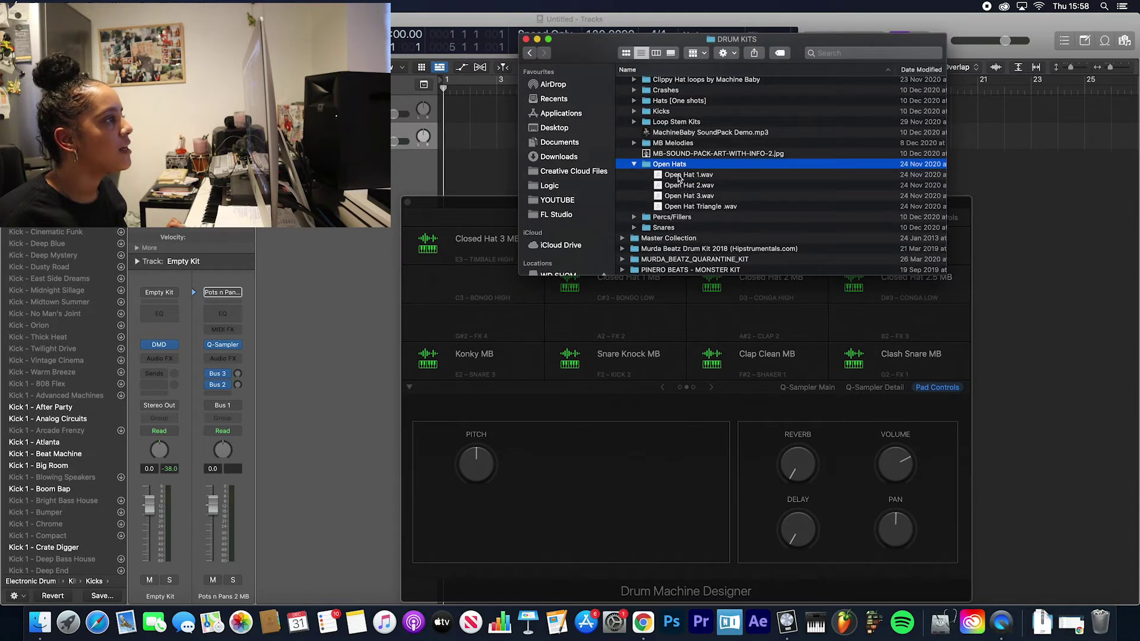
left_click(681, 179)
left_click(686, 203, "shift")
left_click_drag(696, 193, 519, 330)
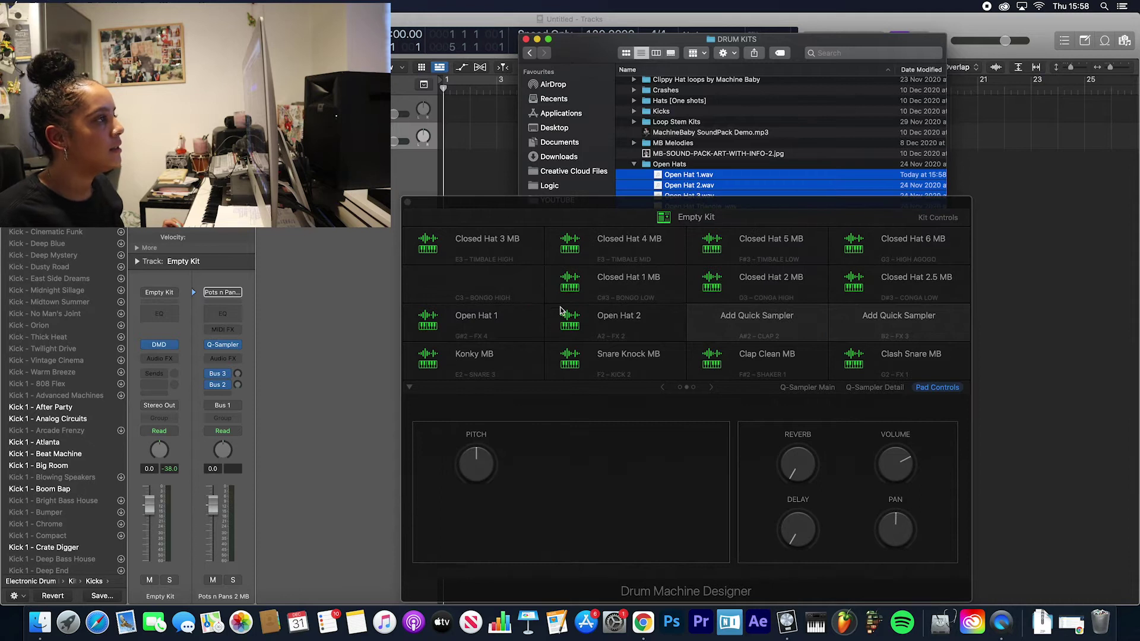
- Move the Drum Machine Designer window up, then close it
left_click(643, 196)
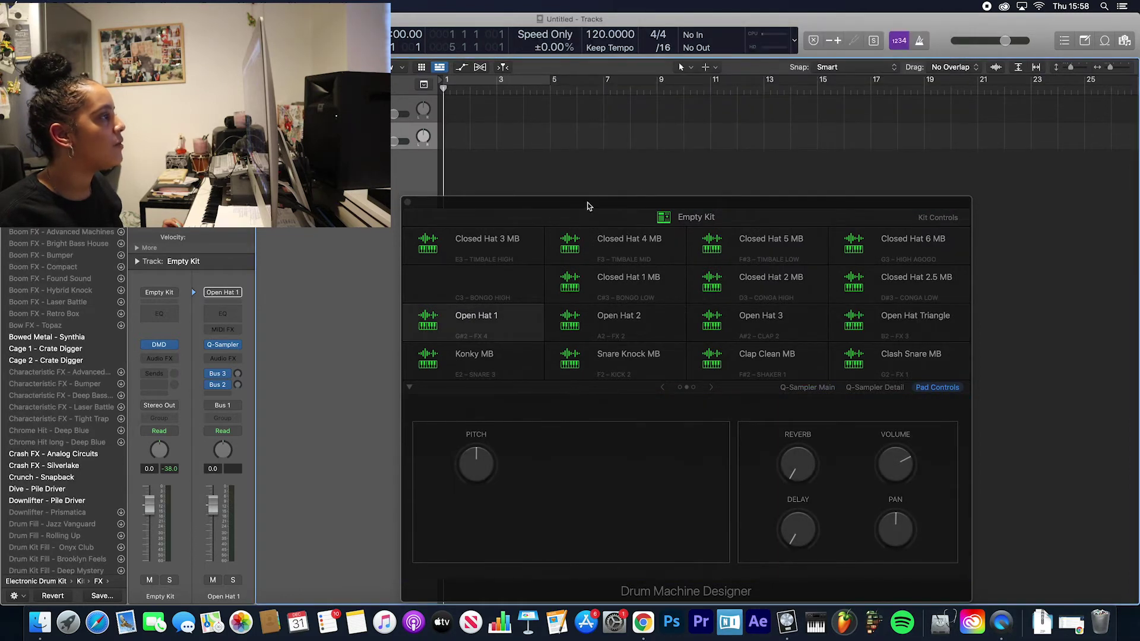
left_click_drag(587, 206, 652, 111)
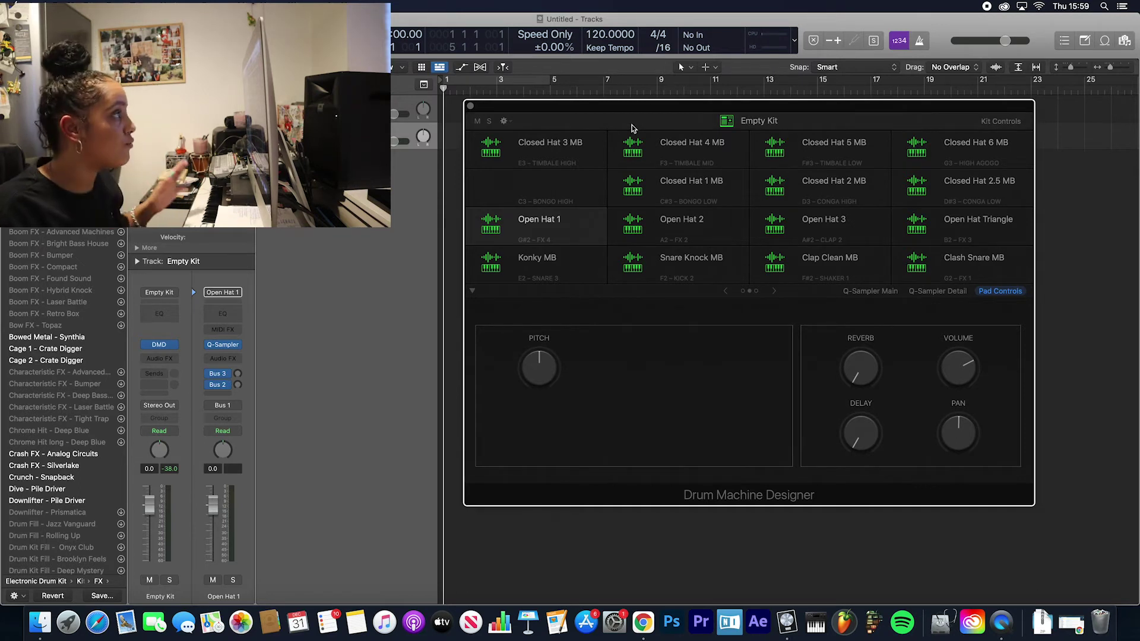
left_click(471, 107)
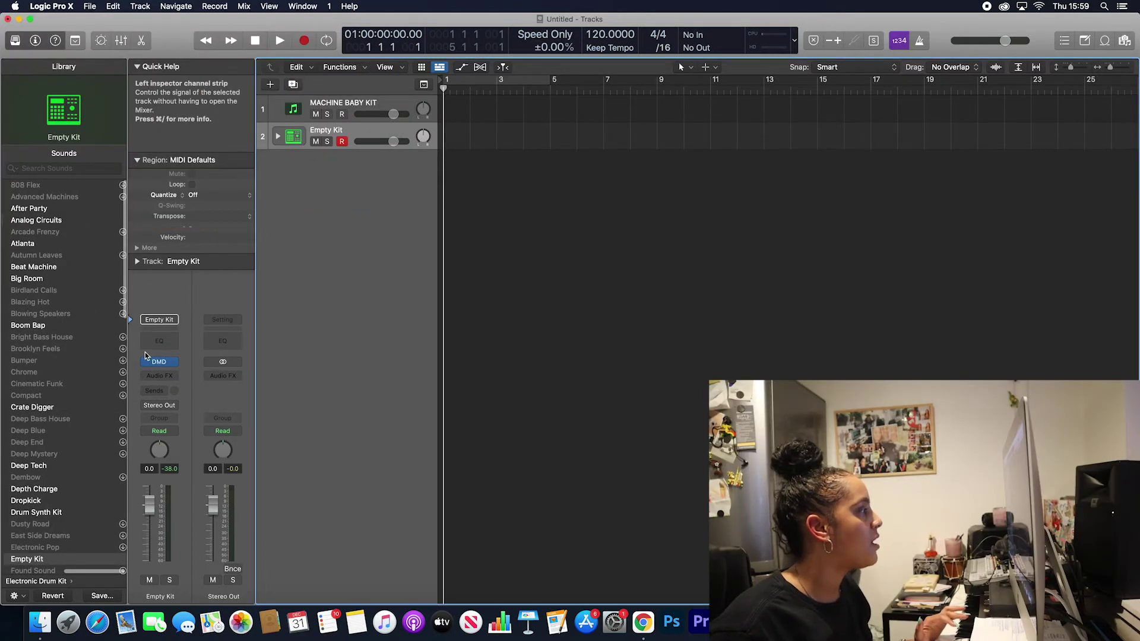
- Save the kit in the Library's User Patches as 'MACHINE BABY DRUM KIT'
scroll(61, 342, "left", 5)
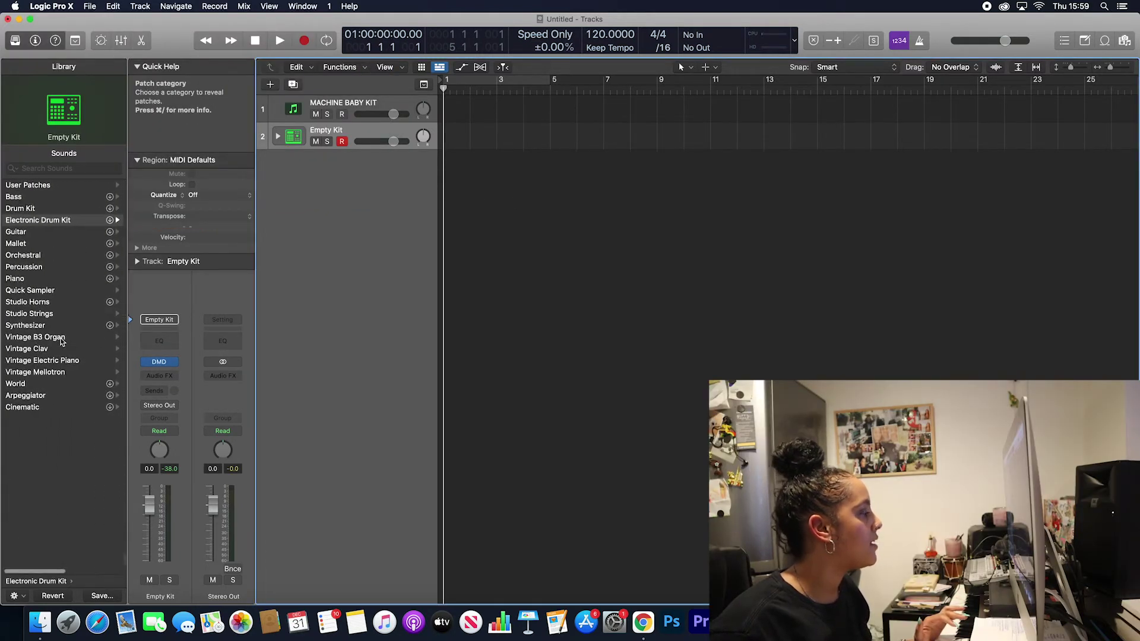
scroll(61, 343, "right", 5)
scroll(66, 342, "left", 5)
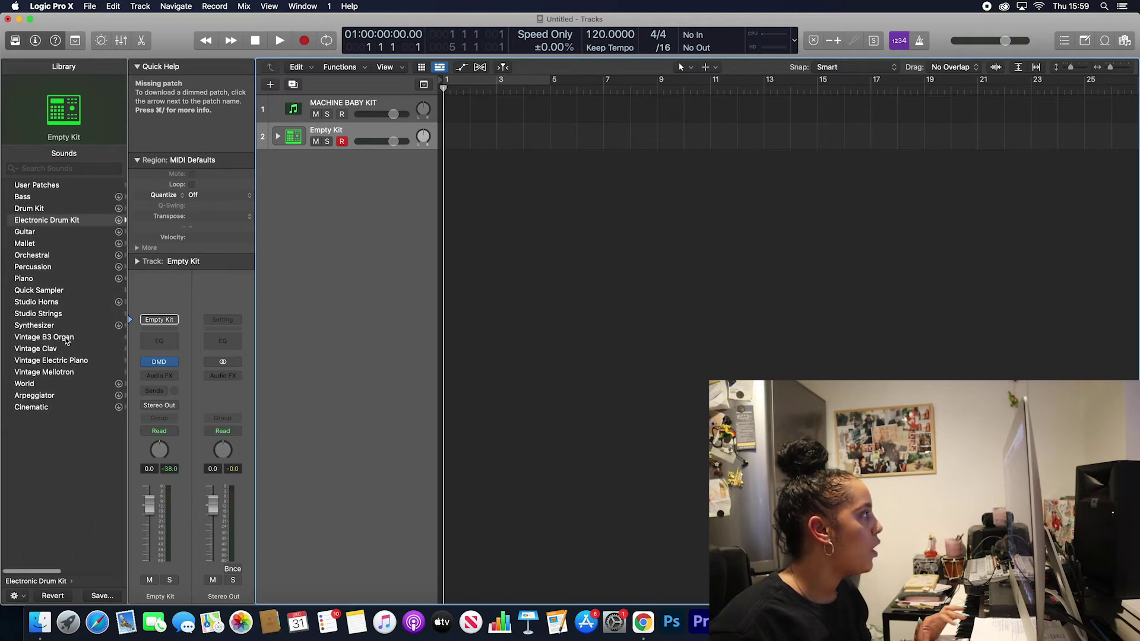
scroll(70, 333, "left", 1)
left_click(54, 185)
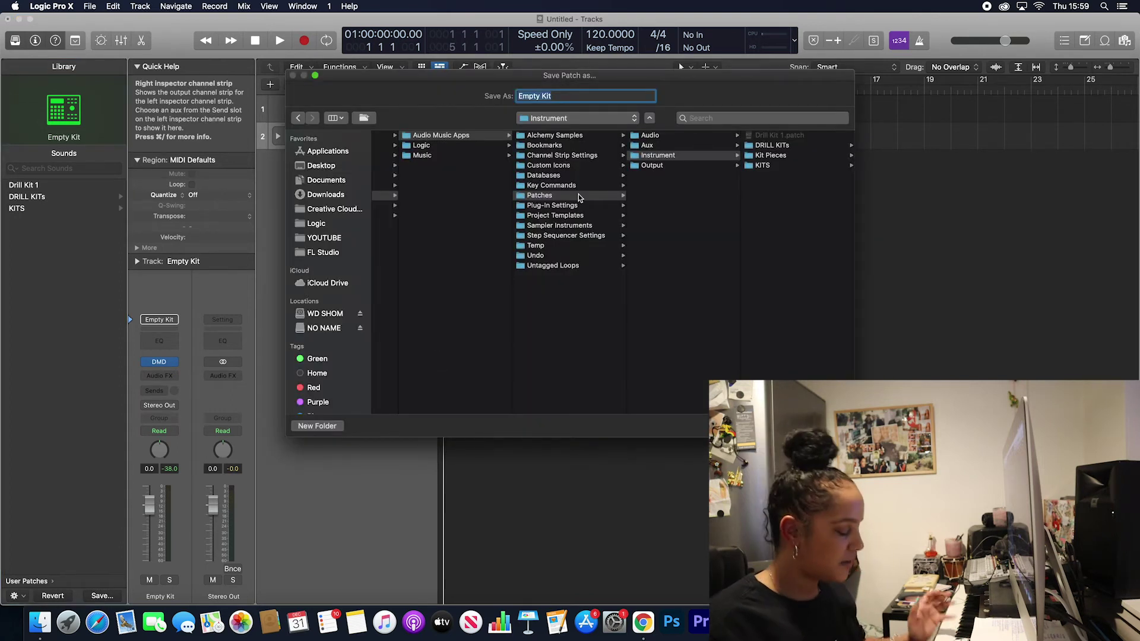
type("MACHINE BABY")
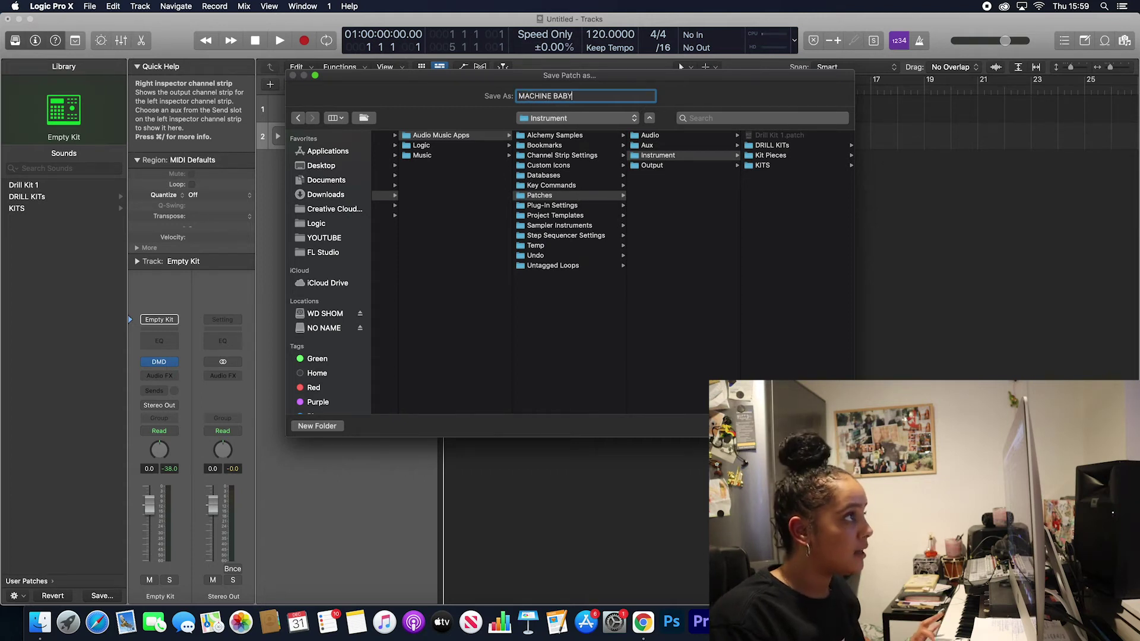
type(" DRUM KIT")
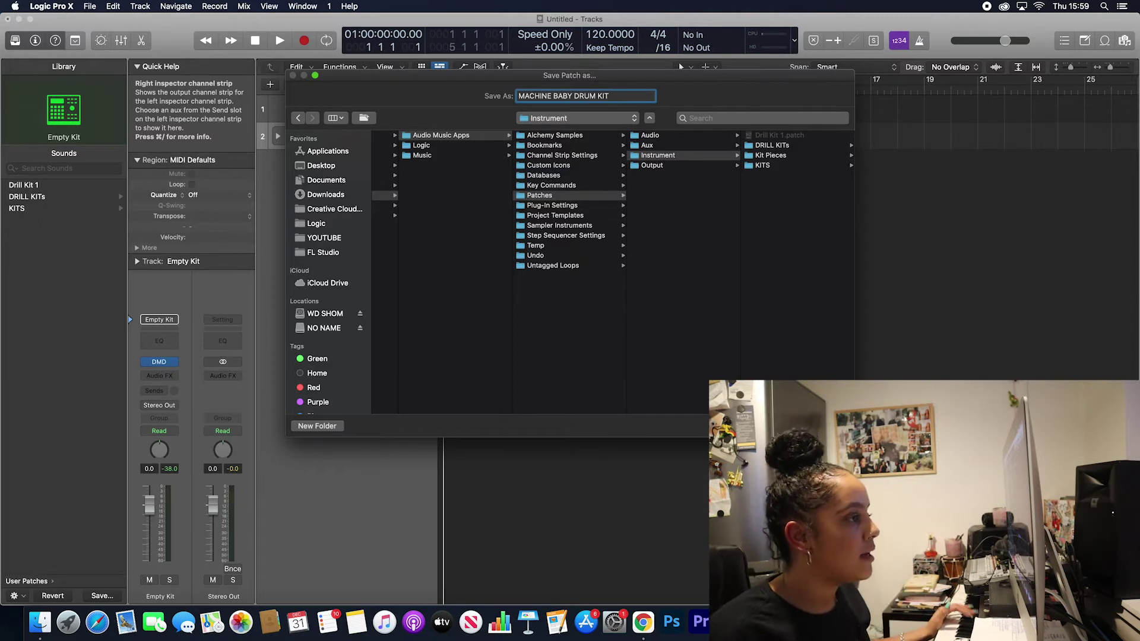
key("Return")
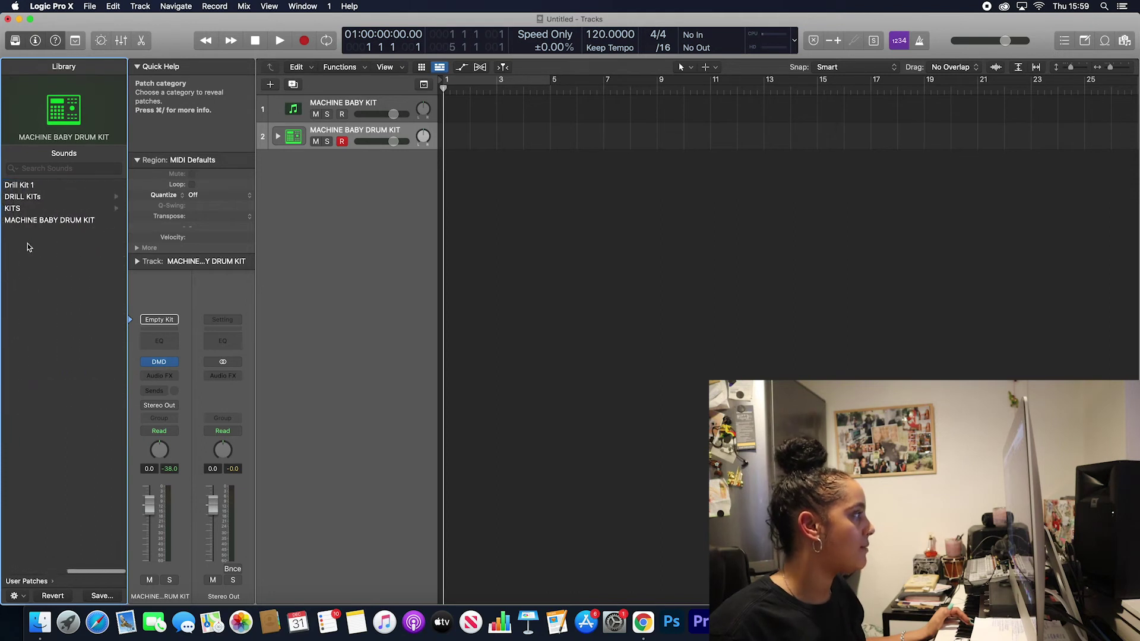
- Add a new software instrument track with Drum Machine Designer, closing its empty kit window
left_click(273, 85)
left_click(739, 196)
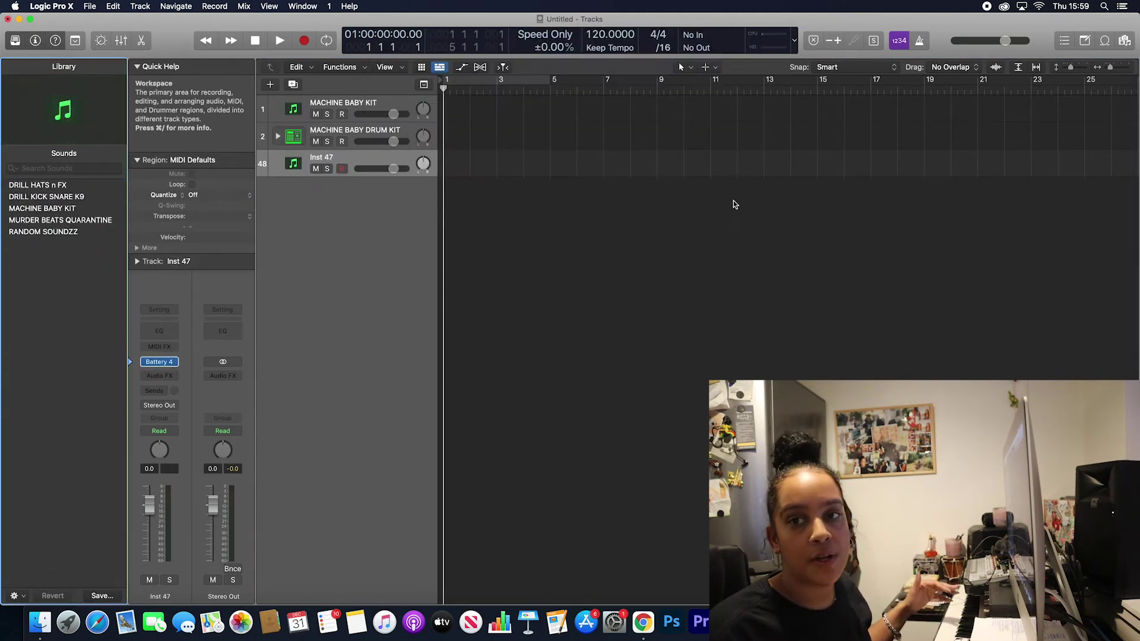
left_click(173, 361)
left_click(237, 563)
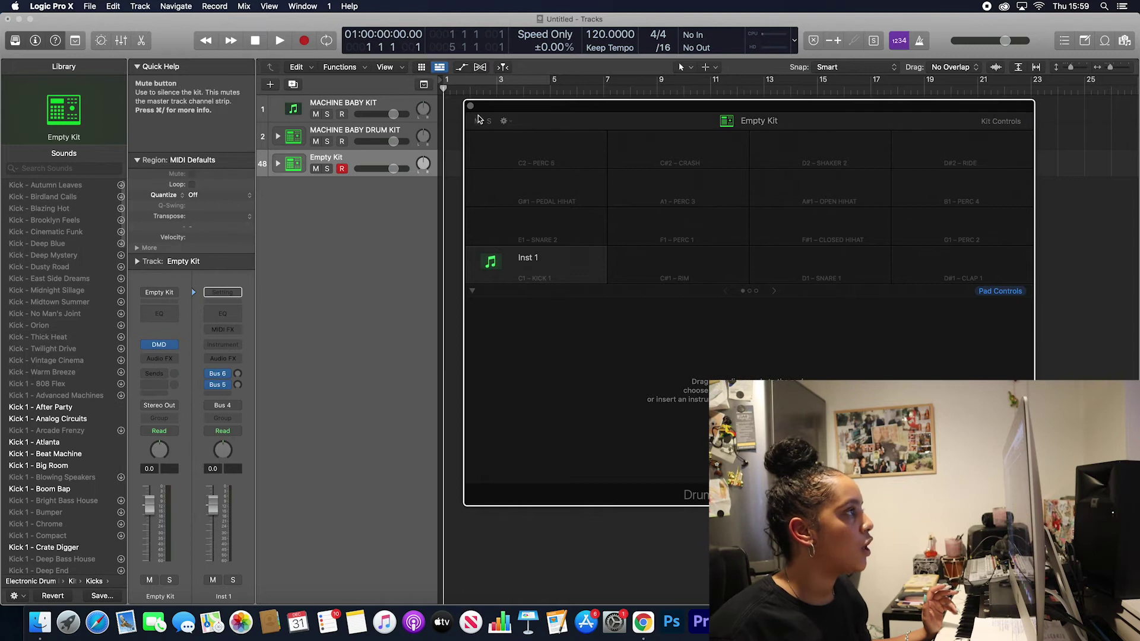
left_click(471, 105)
- Load the MACHINE BABY DRUM KIT user patch onto the new track and open its pads
scroll(95, 288, "left", 5)
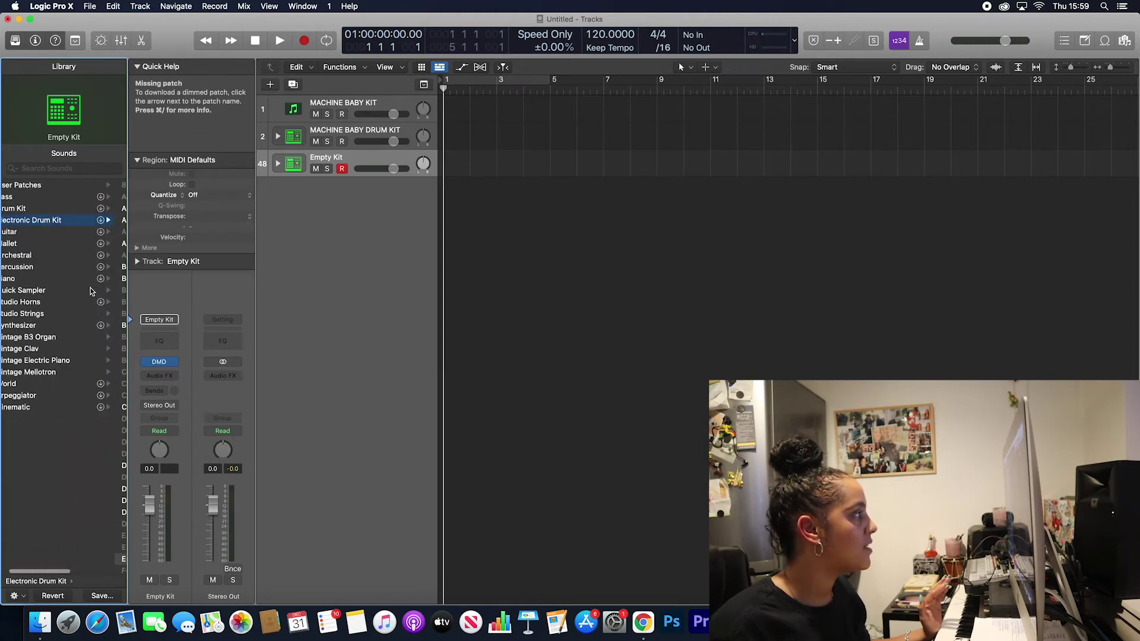
left_click(39, 185)
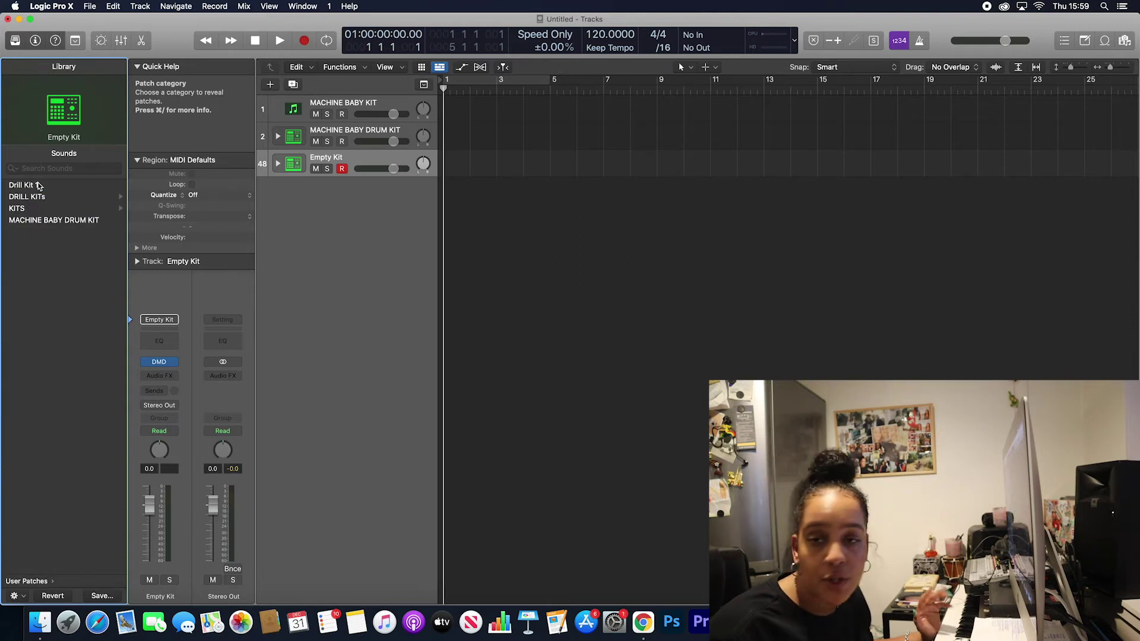
left_click(54, 222)
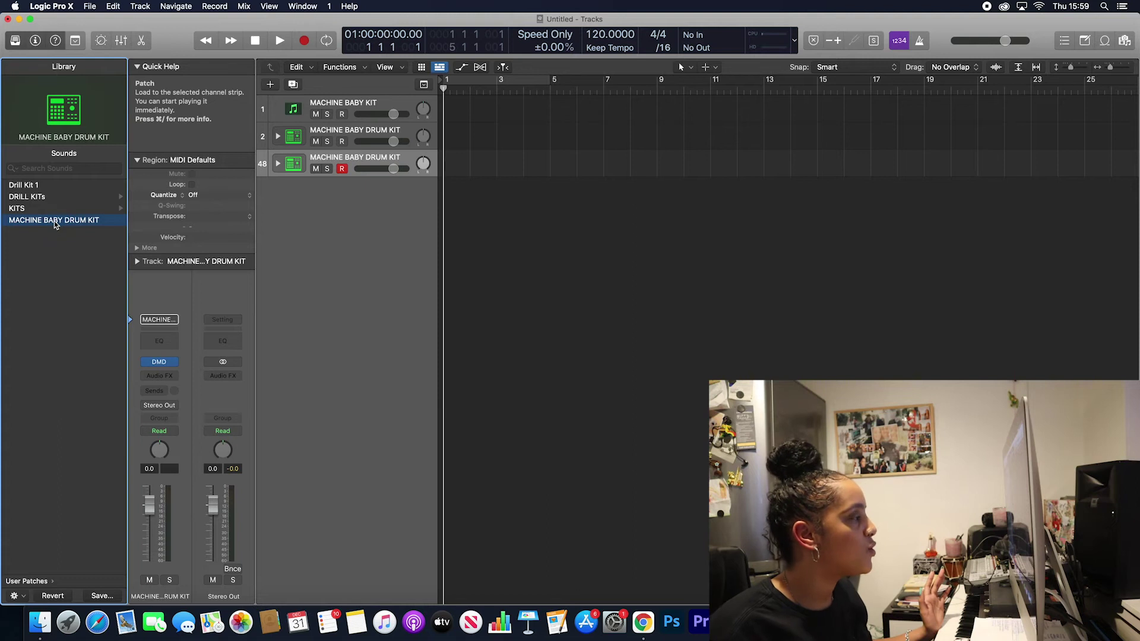
left_click(159, 361)
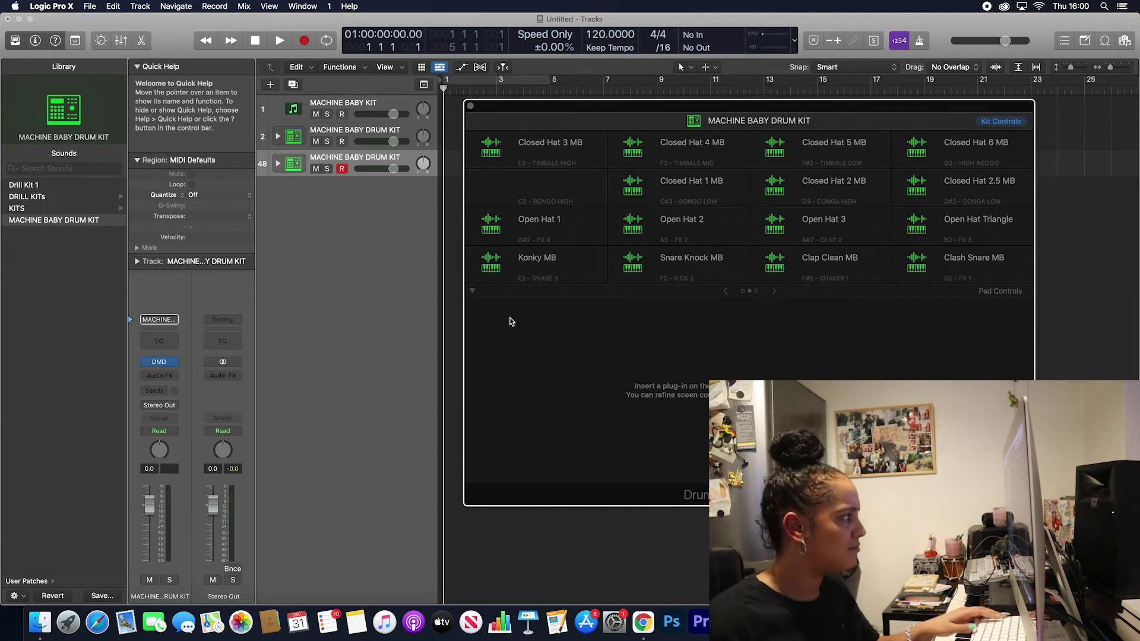
- Audition the kit pads with Musical Typing keys D, S, A, H, G, L and F, then close it
key("super+k")
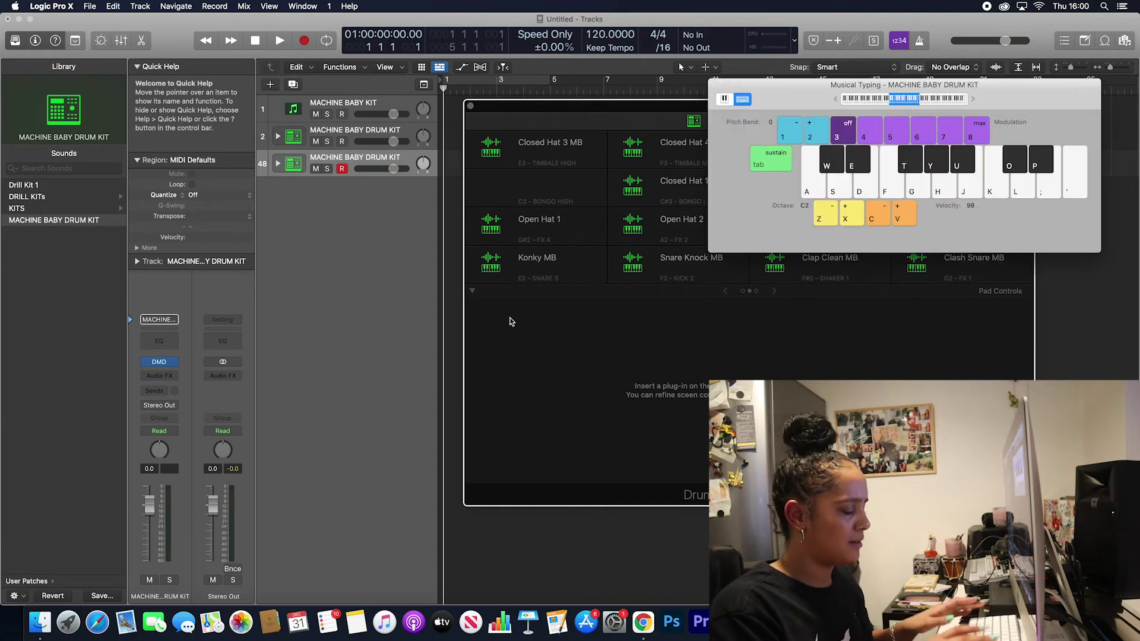
key("d")
key("s")
key("a")
key("h")
key("d")
key("g")
key("h")
key("l")
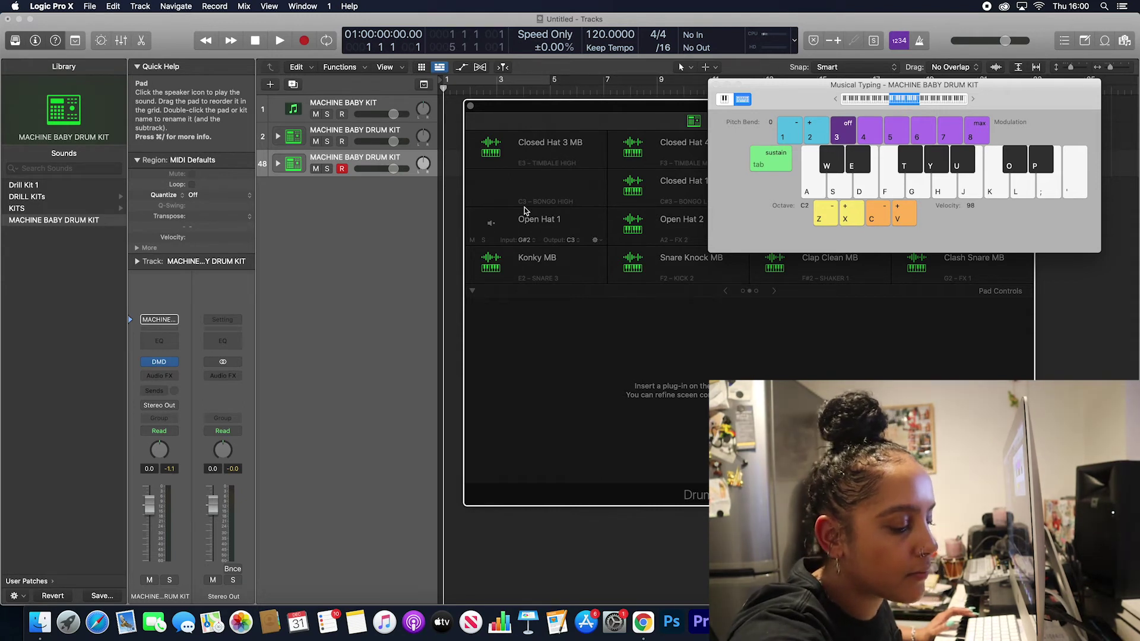
key("f")
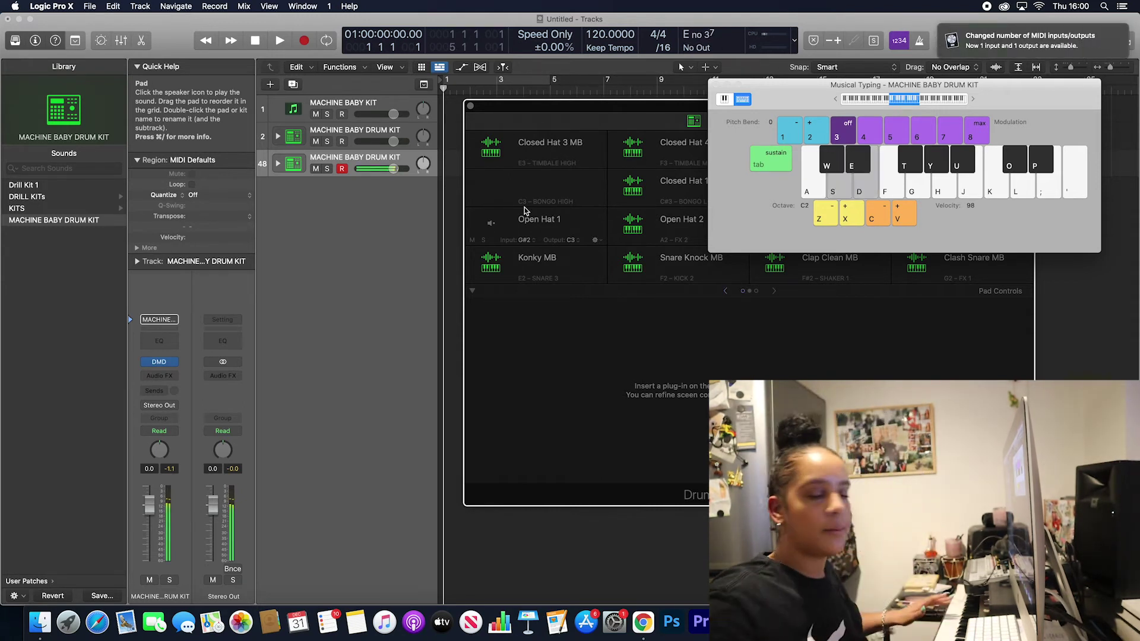
key("a")
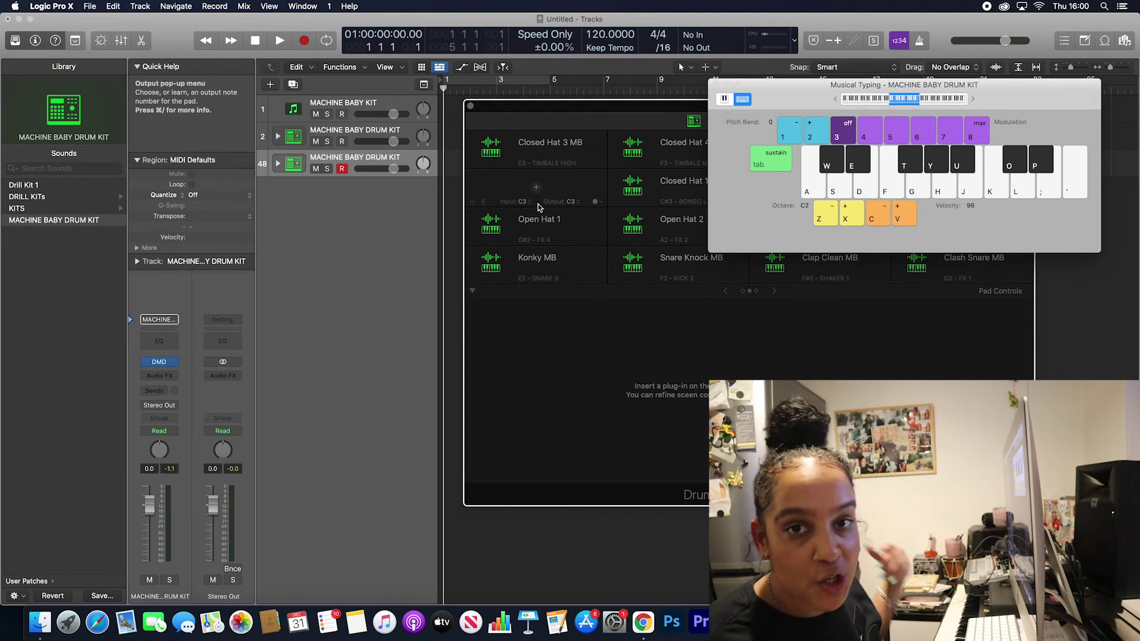
left_click(716, 85)
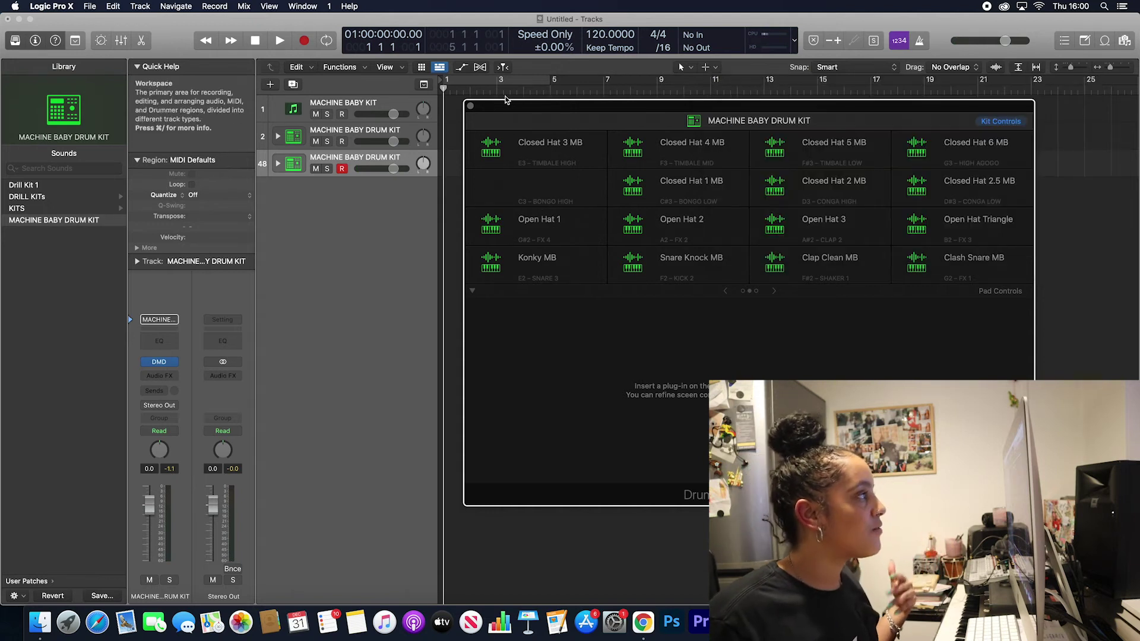
- Create an empty pattern region on track 3, loop bars 1–5 and enlarge the Step Sequencer
left_click(470, 106)
right_click(461, 165)
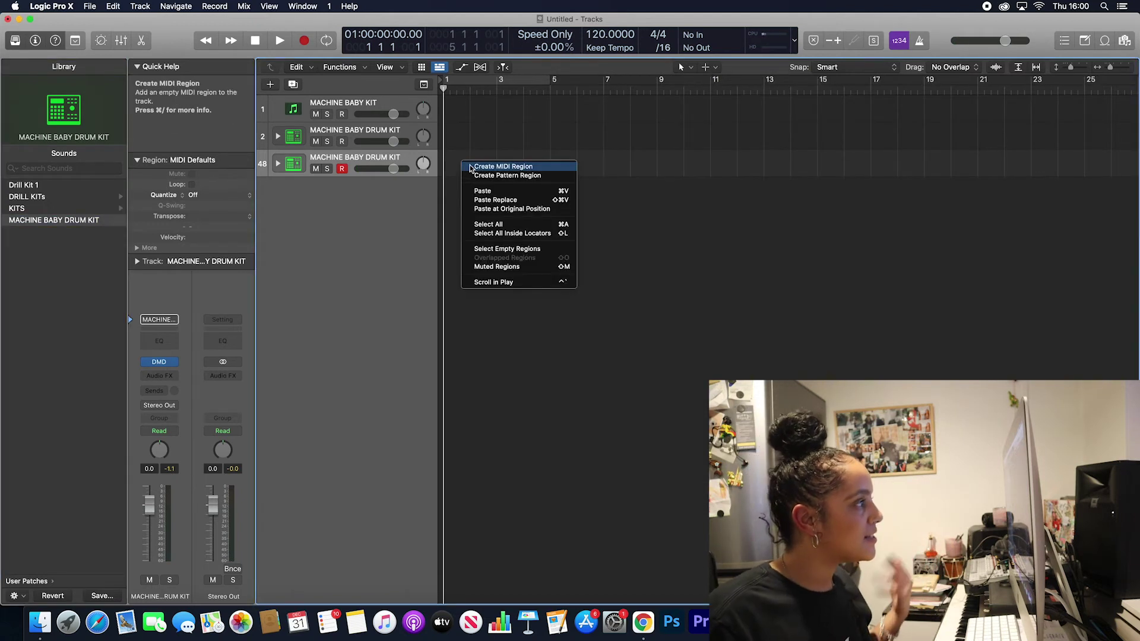
left_click(473, 176)
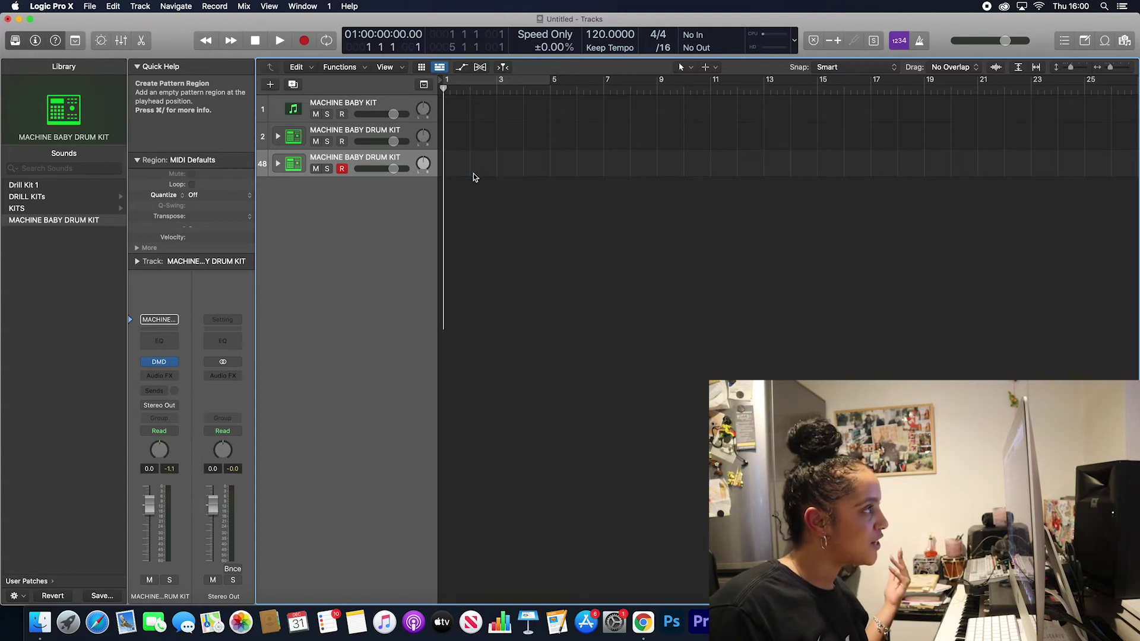
left_click(516, 80)
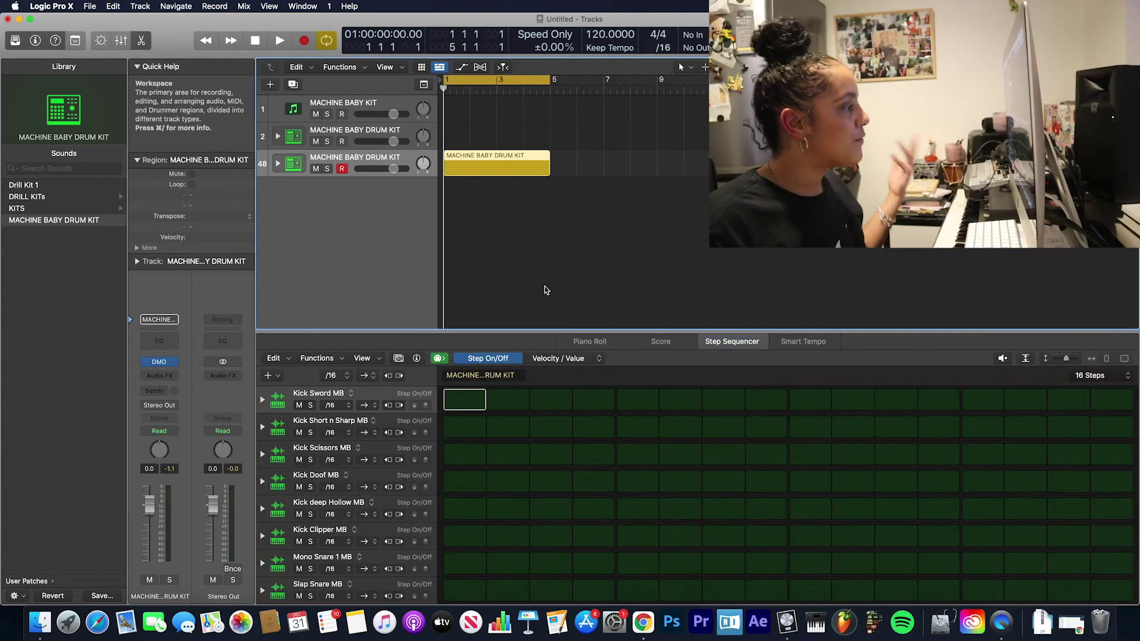
left_click(285, 359)
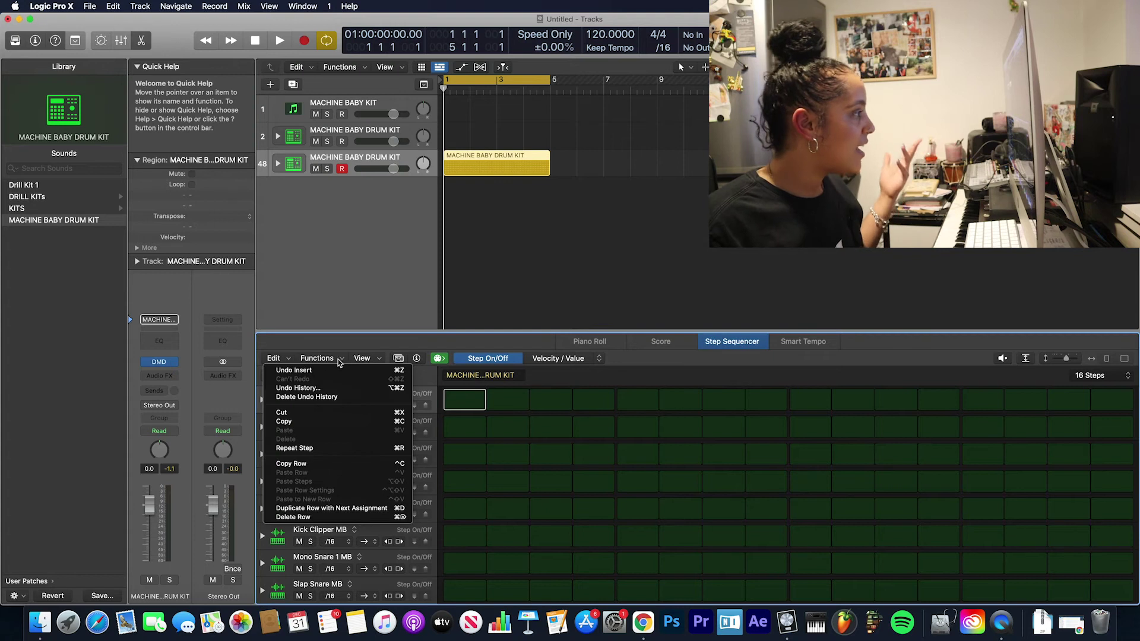
left_click(452, 328)
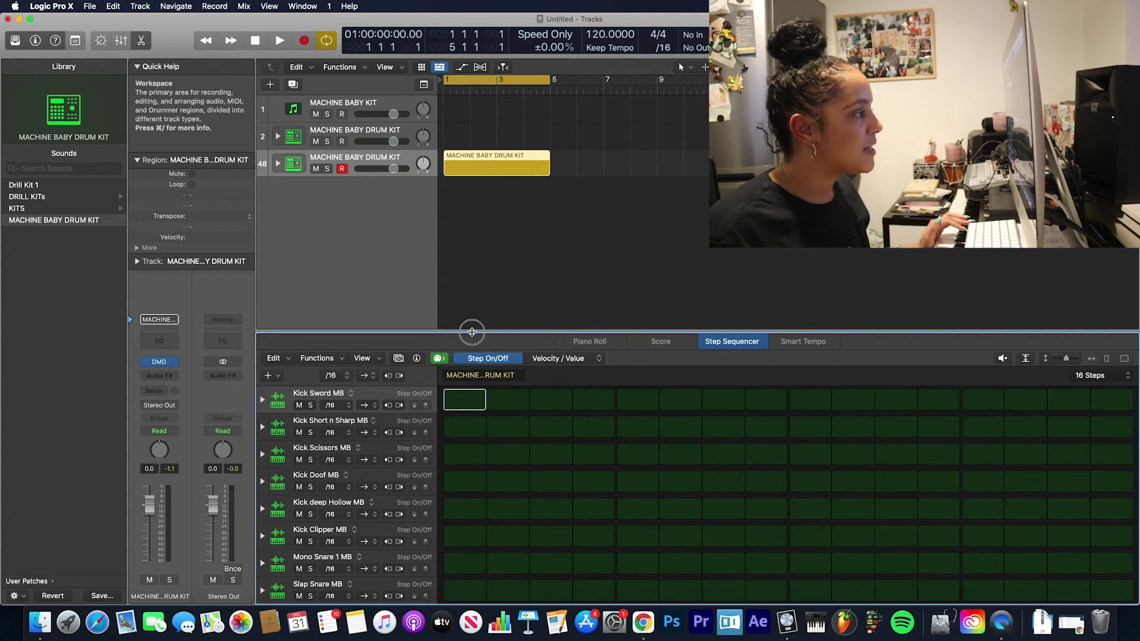
left_click_drag(471, 332, 471, 205)
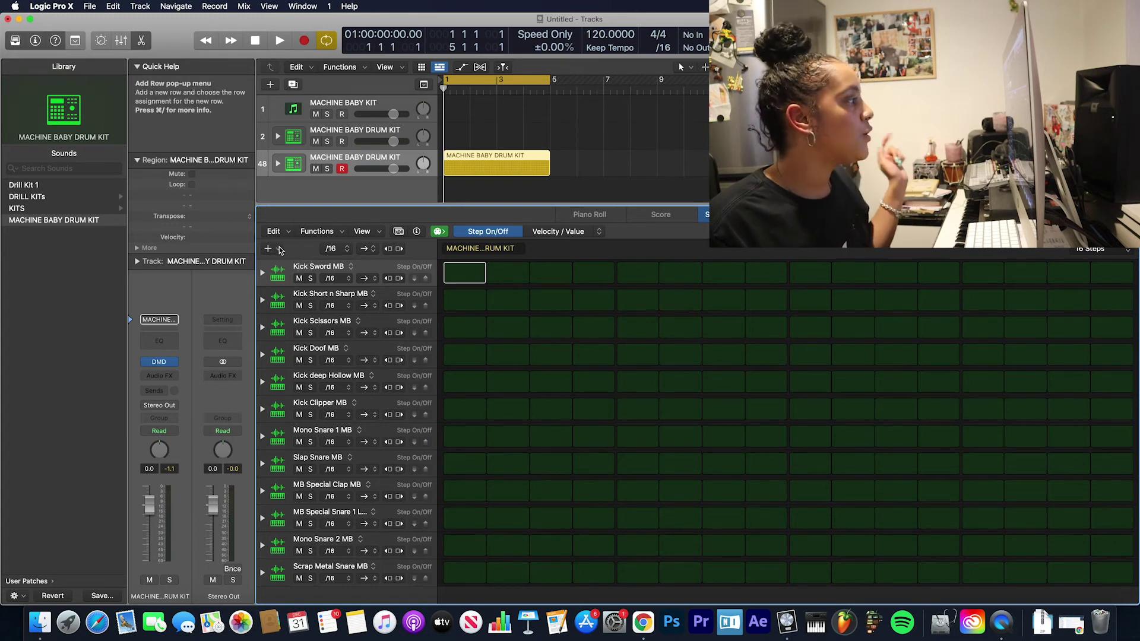
- Add every kit piece as a Step Sequencer row via Kit Pieces > Add All
left_click(281, 250)
mouse_move(315, 251)
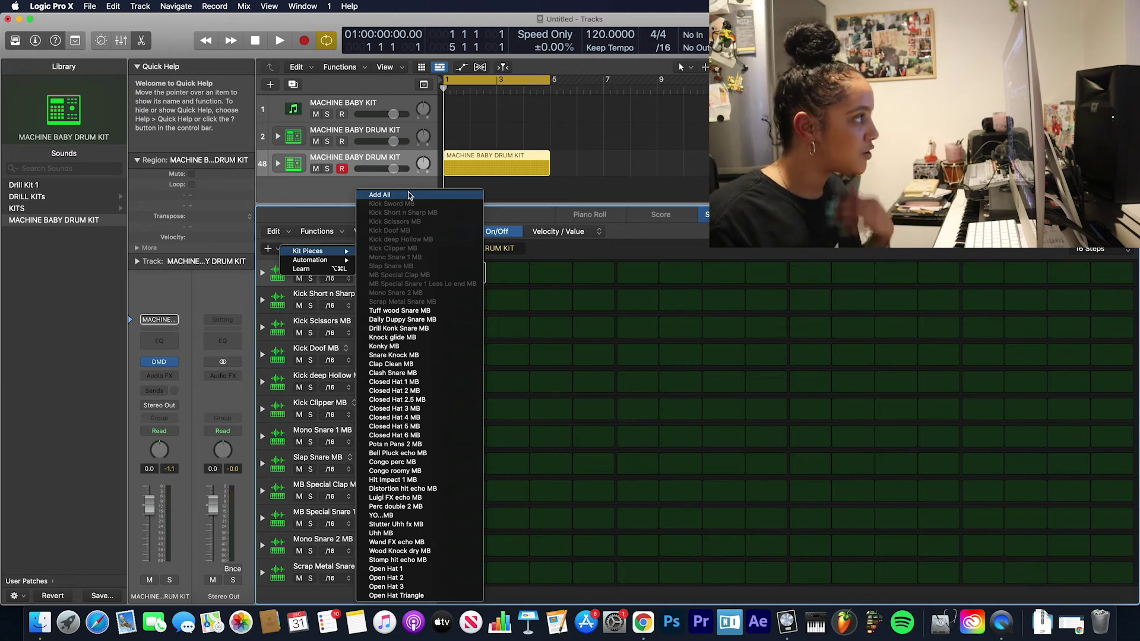
left_click(409, 195)
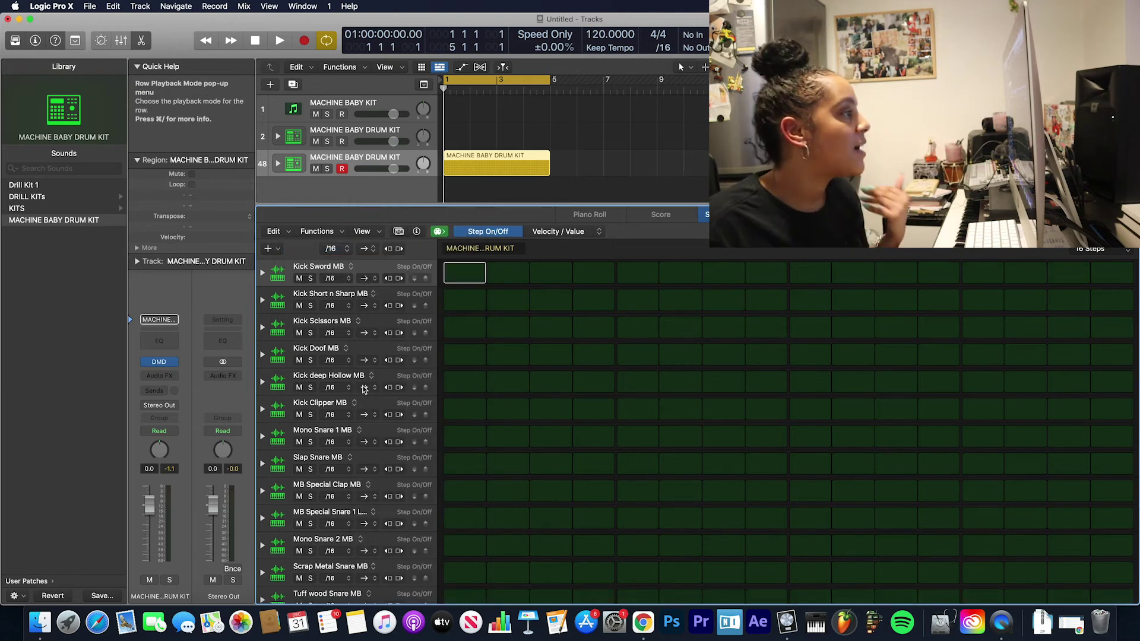
scroll(364, 389, "down", 15)
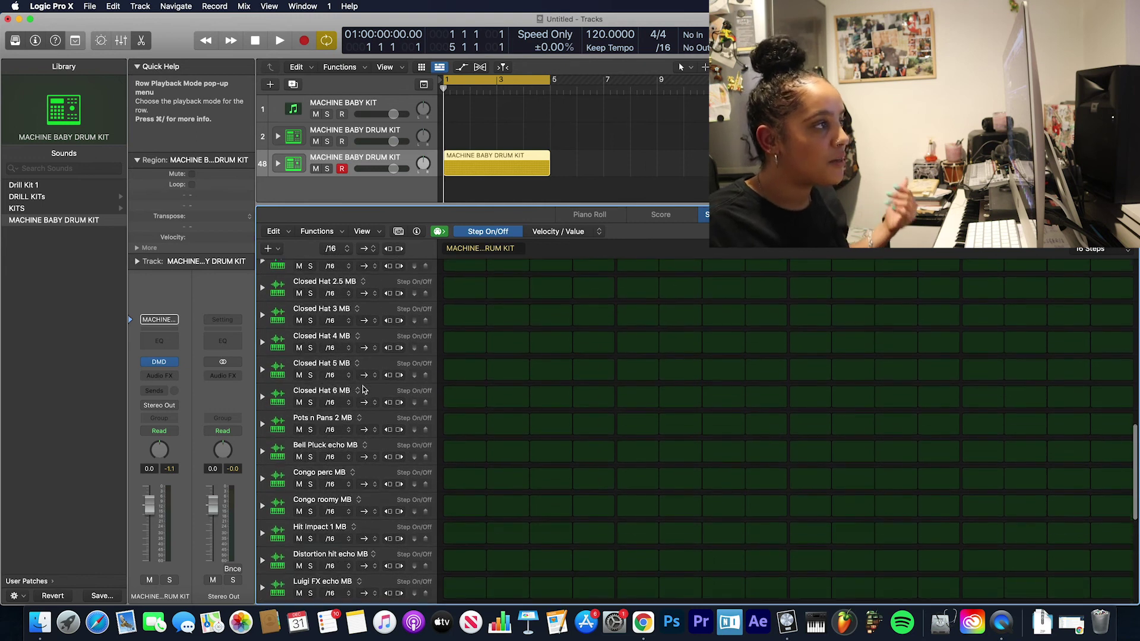
scroll(365, 389, "up", 15)
- With the metronome on, play the pattern and test steps on MB Special Clap, Slap Snare, Tuff wood Snare and Knock glide
left_click(503, 66)
key("space")
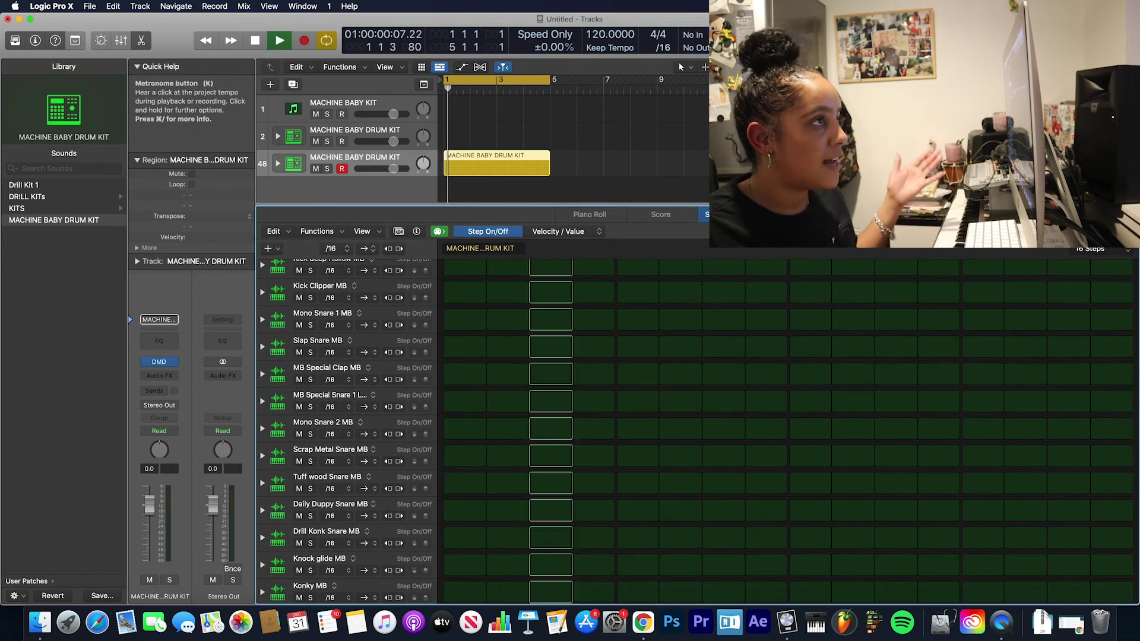
left_click(638, 374)
left_click(853, 374)
left_click(1069, 347)
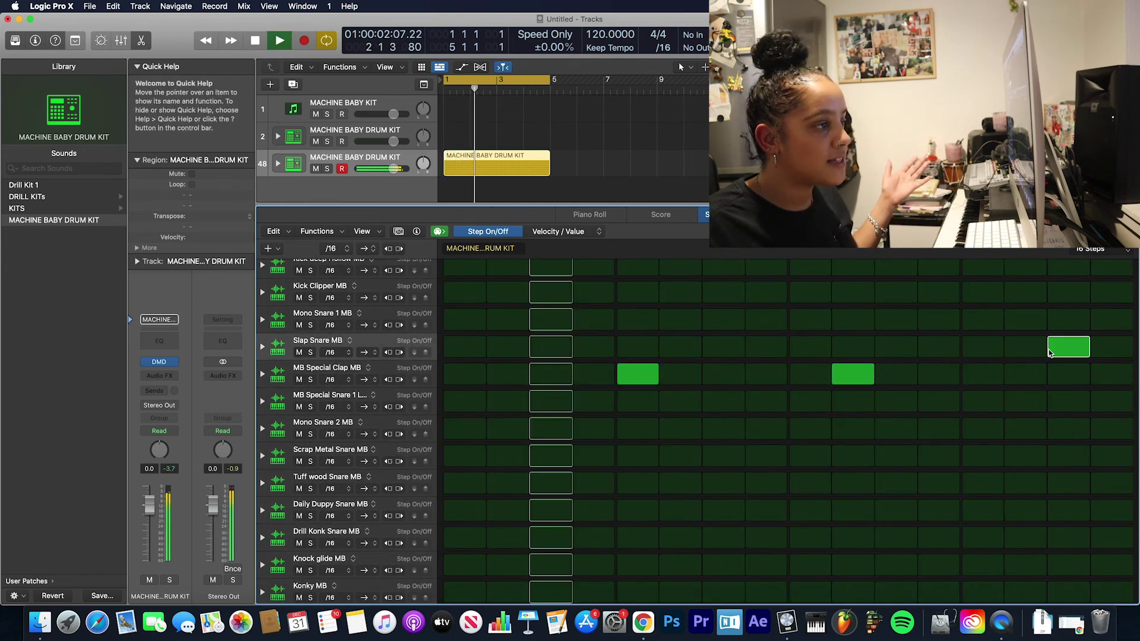
left_click(896, 483)
left_click(938, 483)
left_click(680, 564)
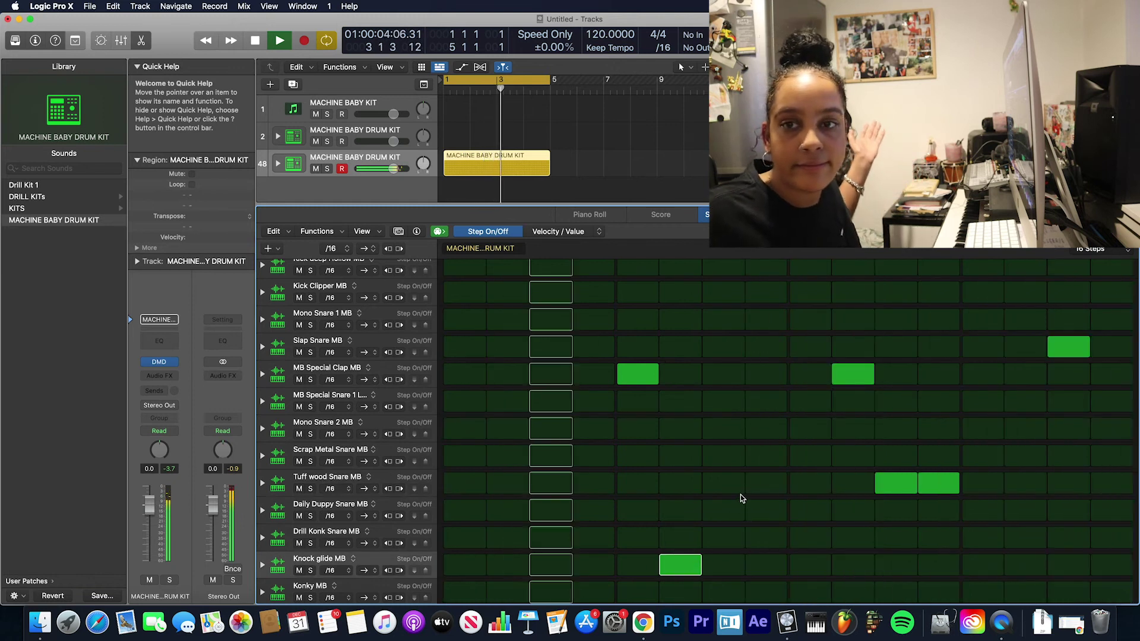
- Stop playback and undo all the test steps
key("space")
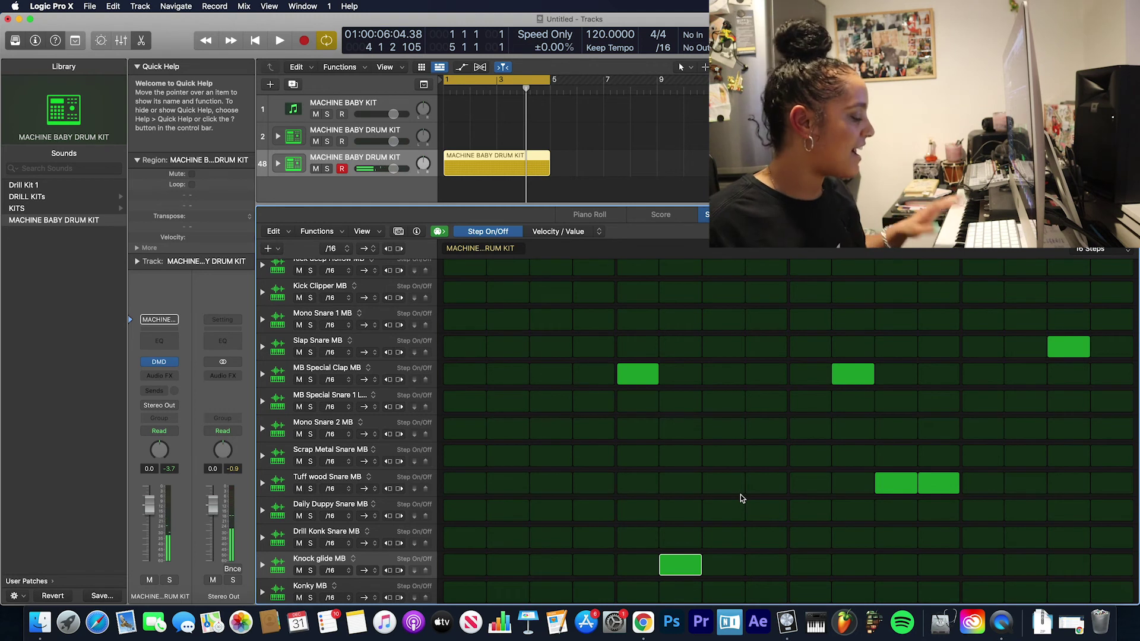
key("super+z")
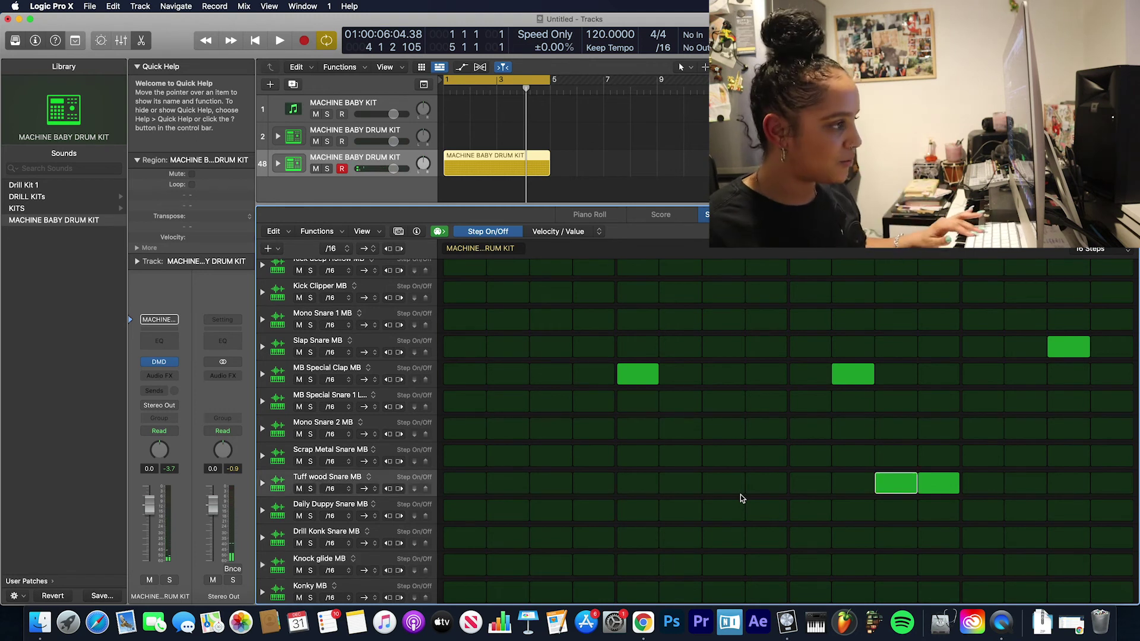
key("super+z")
key("super+z")
key("super+z")
key("super+z")
key("super+z")
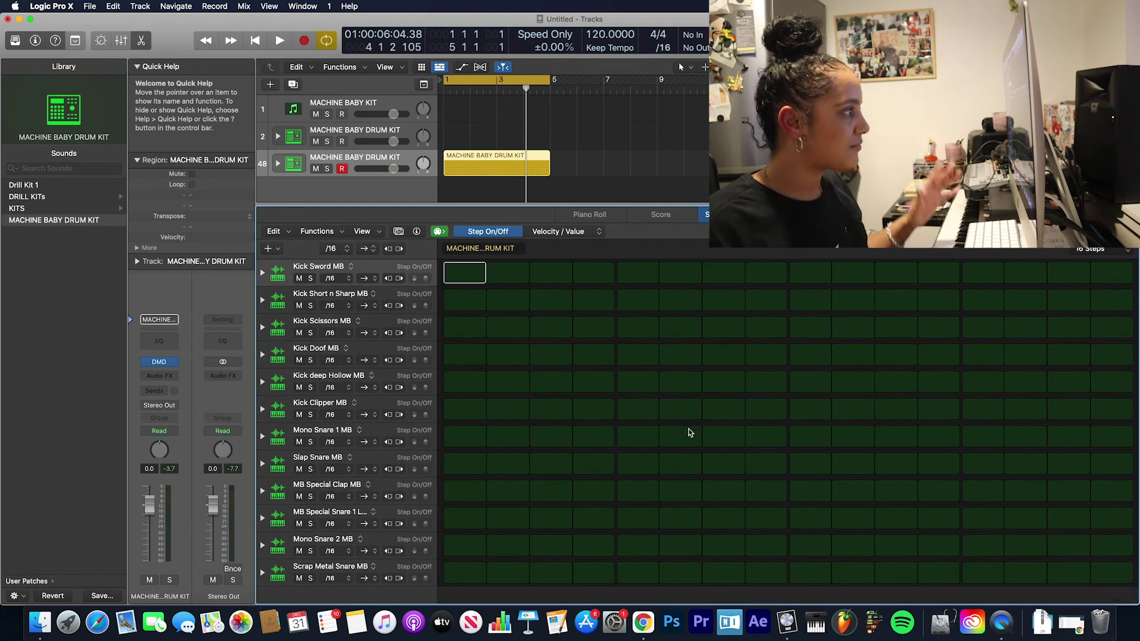
- Lower the Tracks/Step Sequencer divider to enlarge the tracks area and shrink the empty pattern grid
left_click_drag(466, 206, 466, 387)
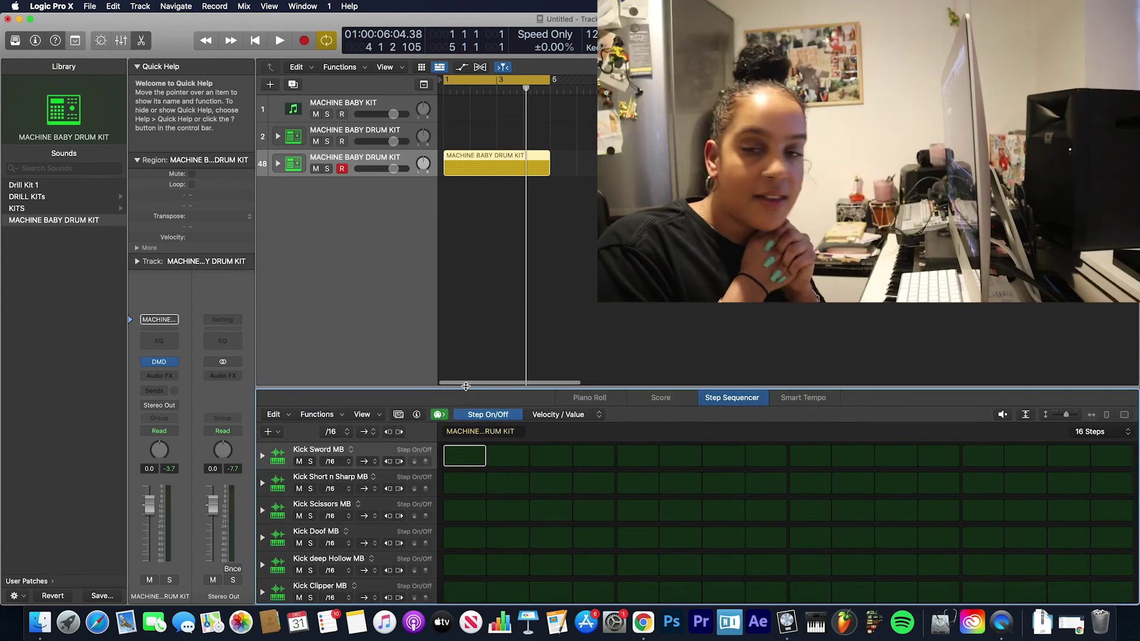